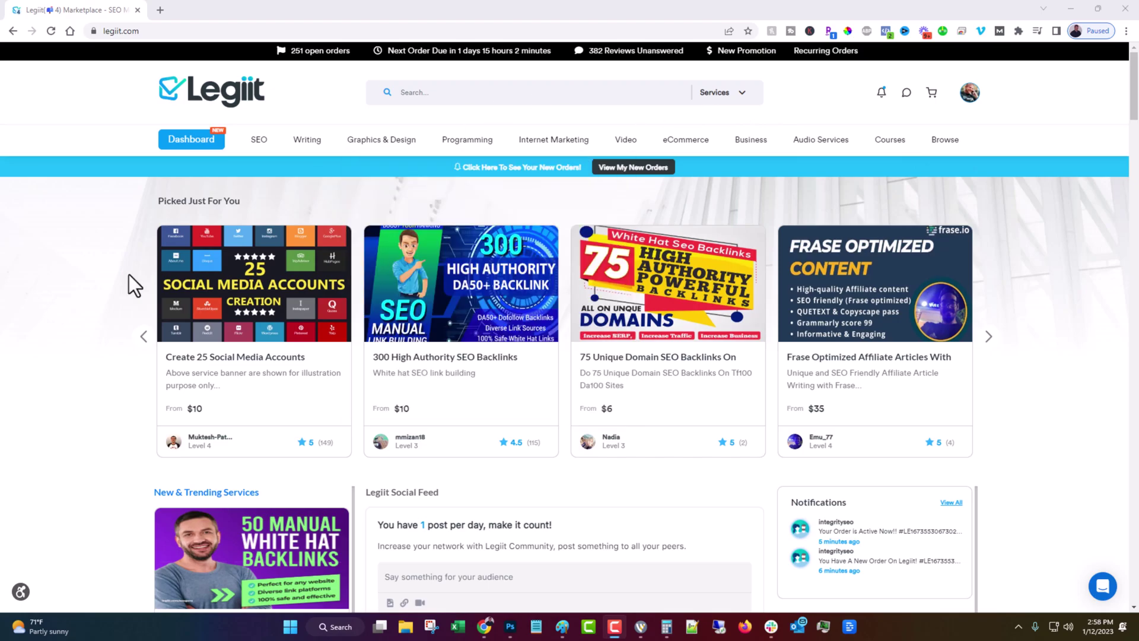
Step: Open the SEO dashboard for the Superstar SEO campaign
click(971, 92)
click(1054, 323)
click(184, 159)
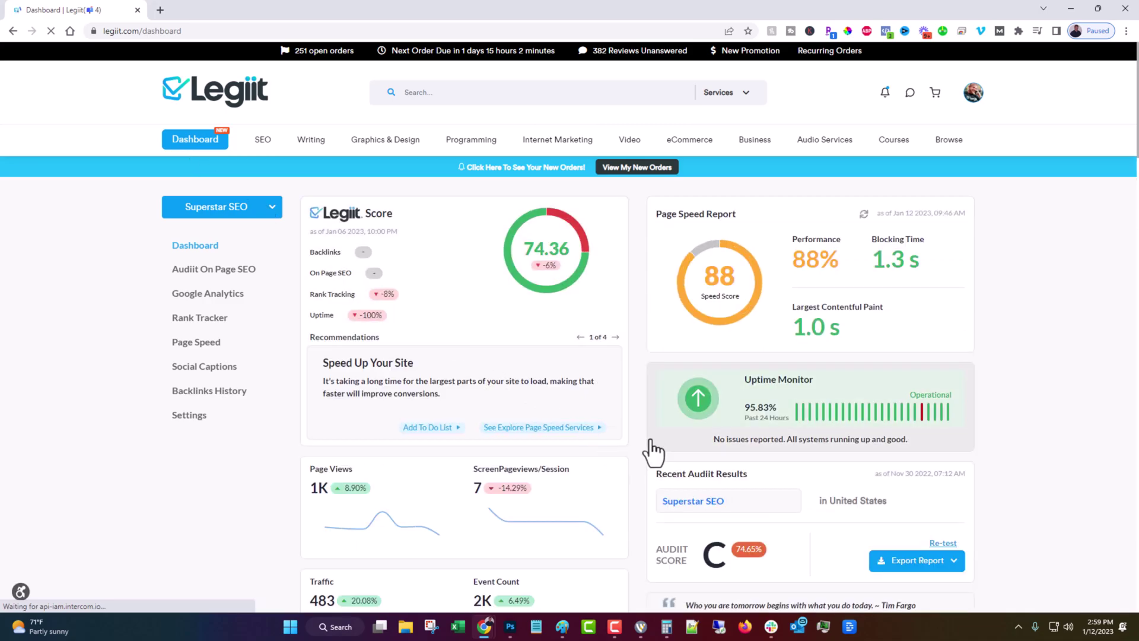
Step: Scroll through the score, analytics and backlink widgets, then return to the top
scroll(635, 433, down, 2)
scroll(625, 424, down, 3)
scroll(623, 422, down, 3)
scroll(624, 420, down, 4)
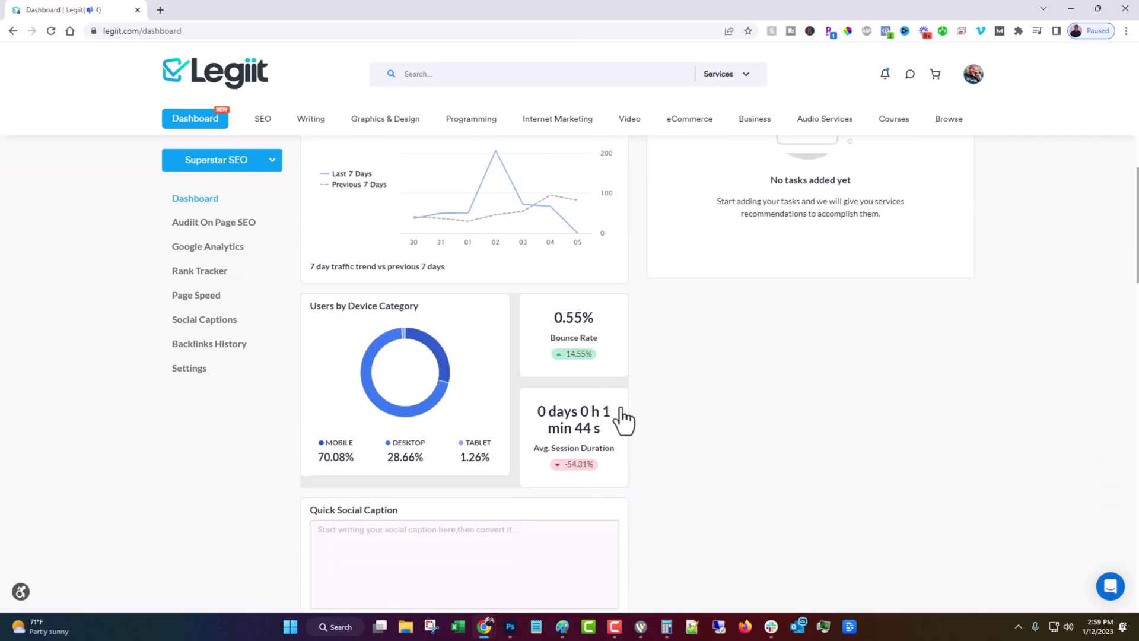
scroll(620, 413, down, 3)
scroll(614, 404, down, 5)
scroll(611, 401, down, 4)
scroll(607, 398, down, 5)
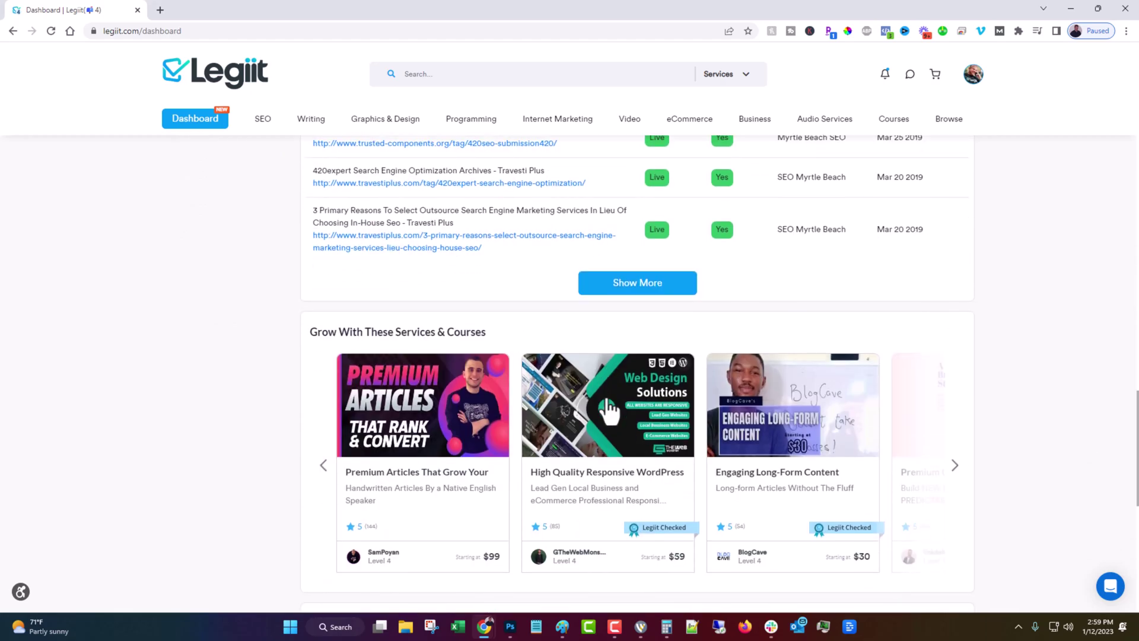
scroll(517, 392, down, 5)
scroll(518, 392, up, 9)
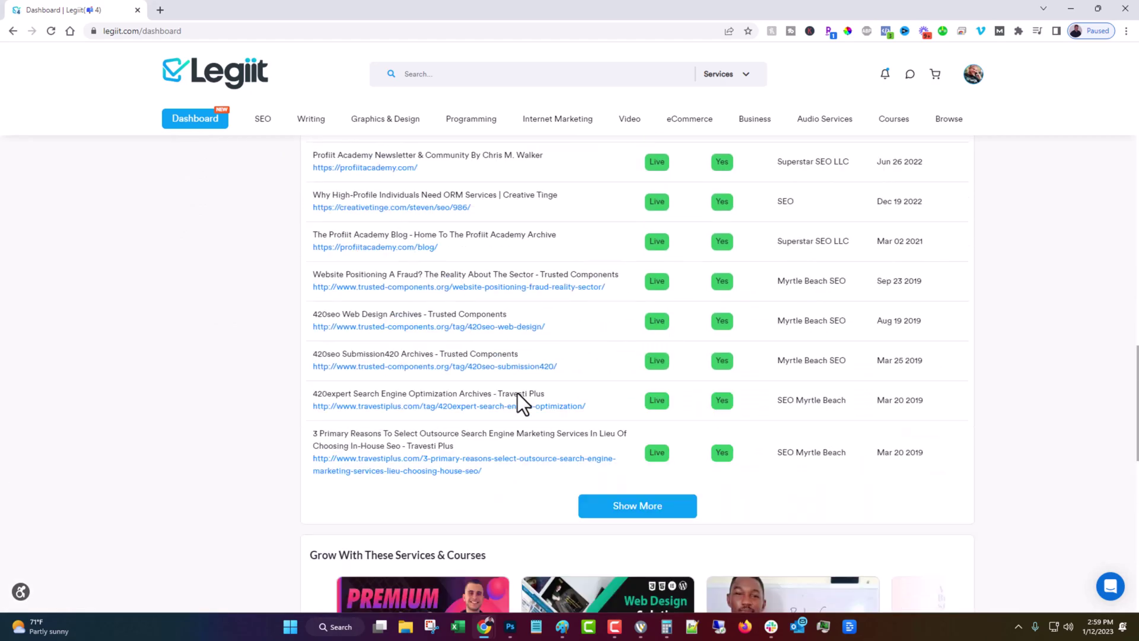
scroll(518, 393, up, 10)
scroll(518, 392, up, 4)
scroll(534, 399, up, 2)
scroll(623, 424, up, 3)
scroll(623, 425, up, 4)
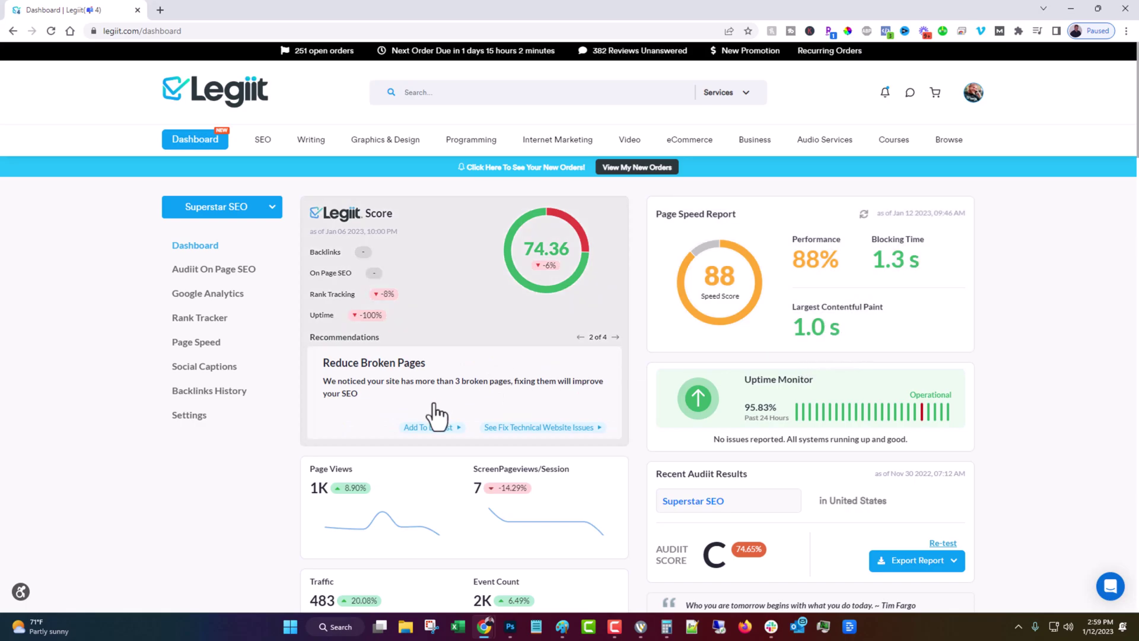
Step: Add Speed Up Your Site to the to-do list, due January 19
click(582, 336)
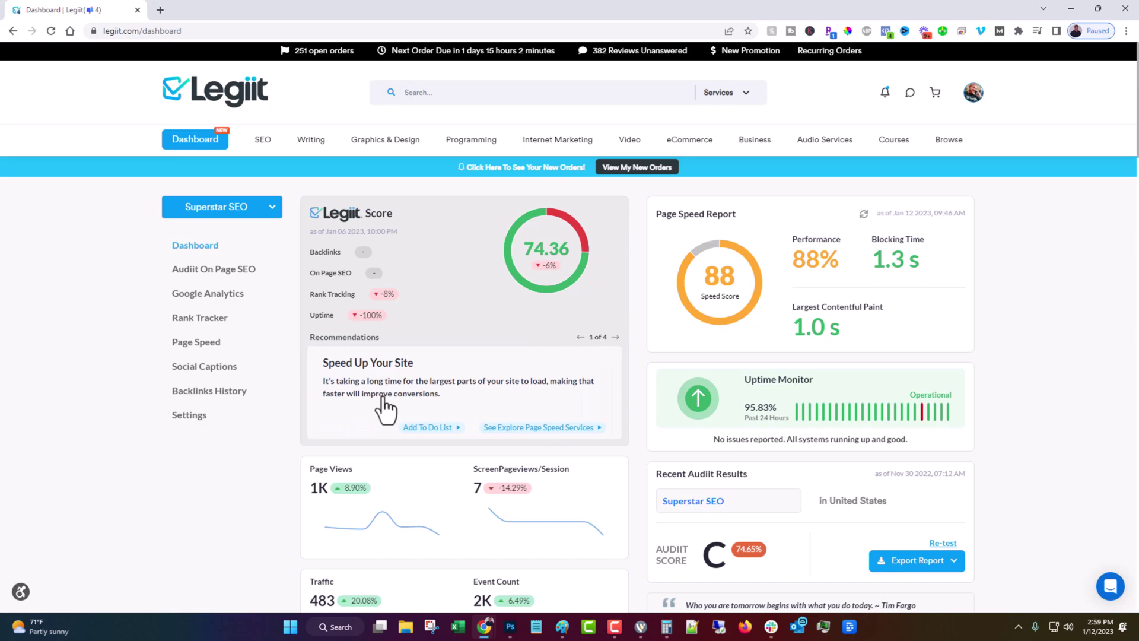
scroll(383, 380, down, 1)
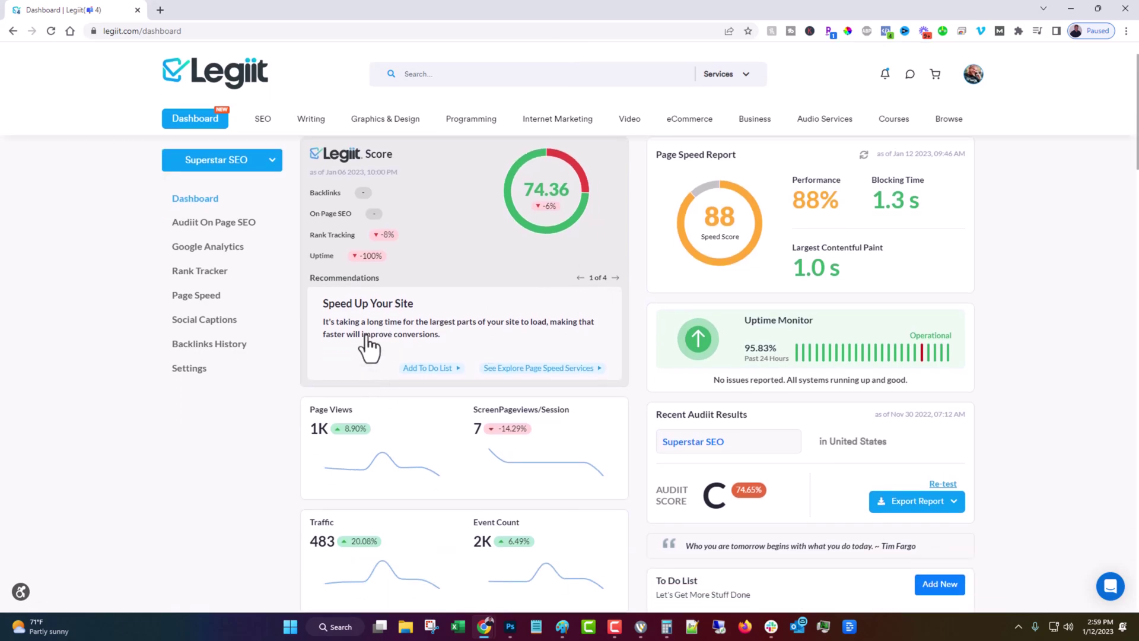
scroll(386, 306, down, 1)
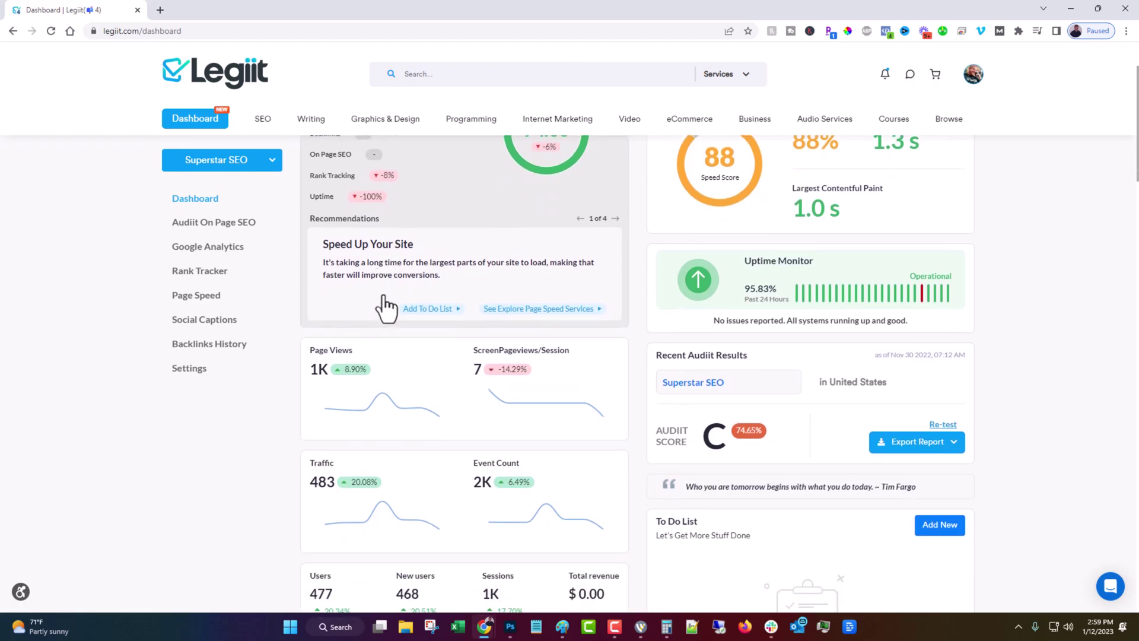
click(440, 320)
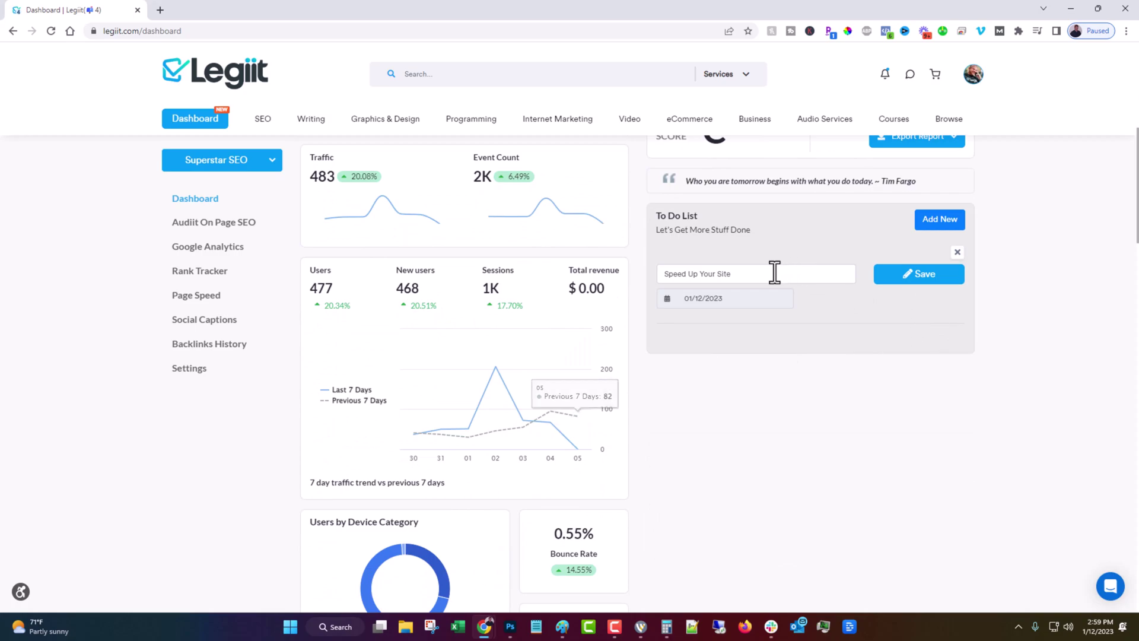
click(755, 298)
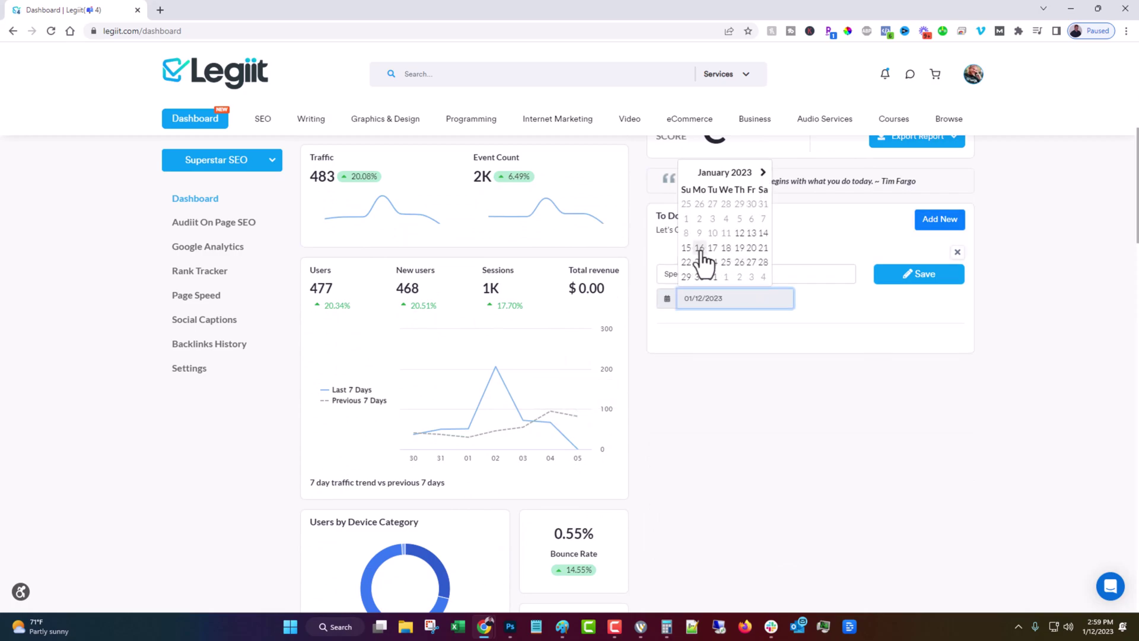
click(740, 248)
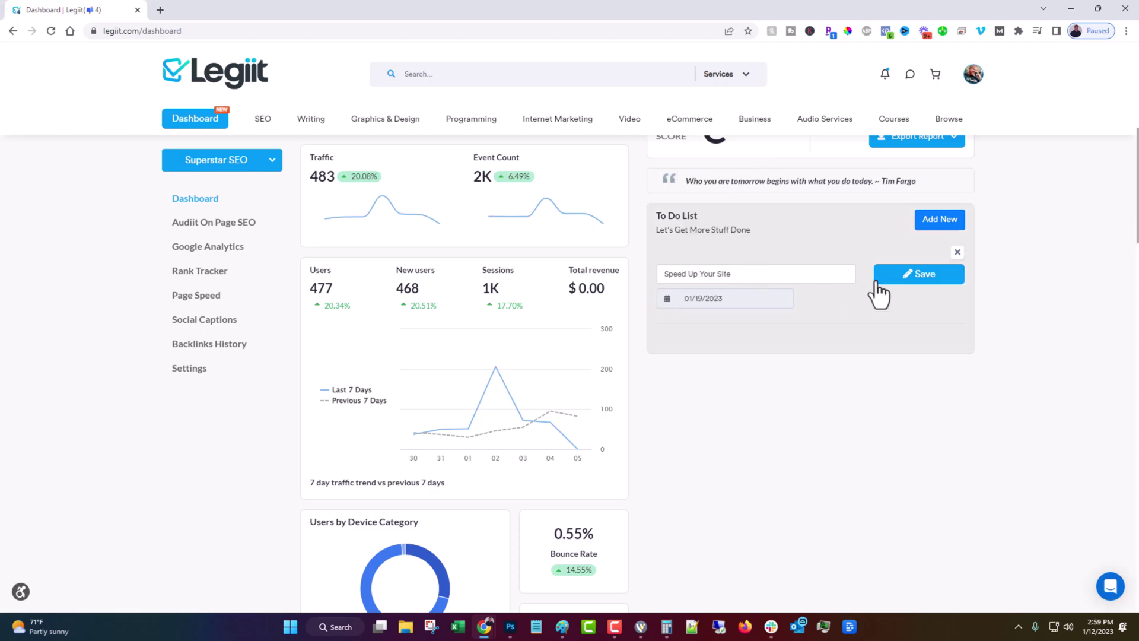
click(914, 276)
Step: Step the recommendations carousel back to the first recommendation
scroll(854, 398, up, 7)
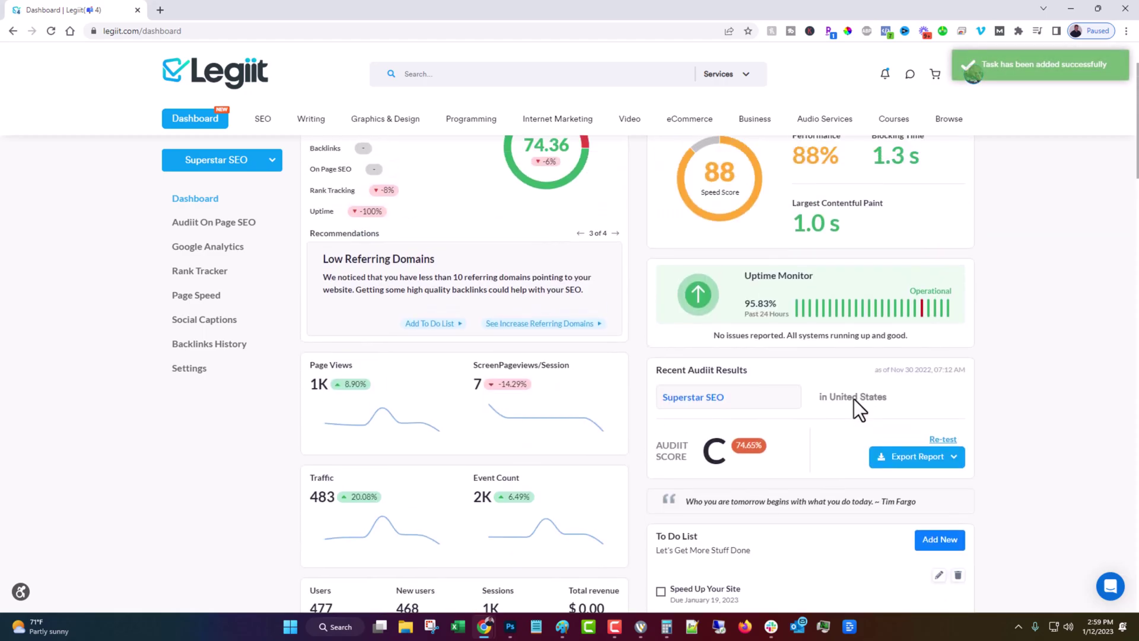
click(581, 328)
click(580, 329)
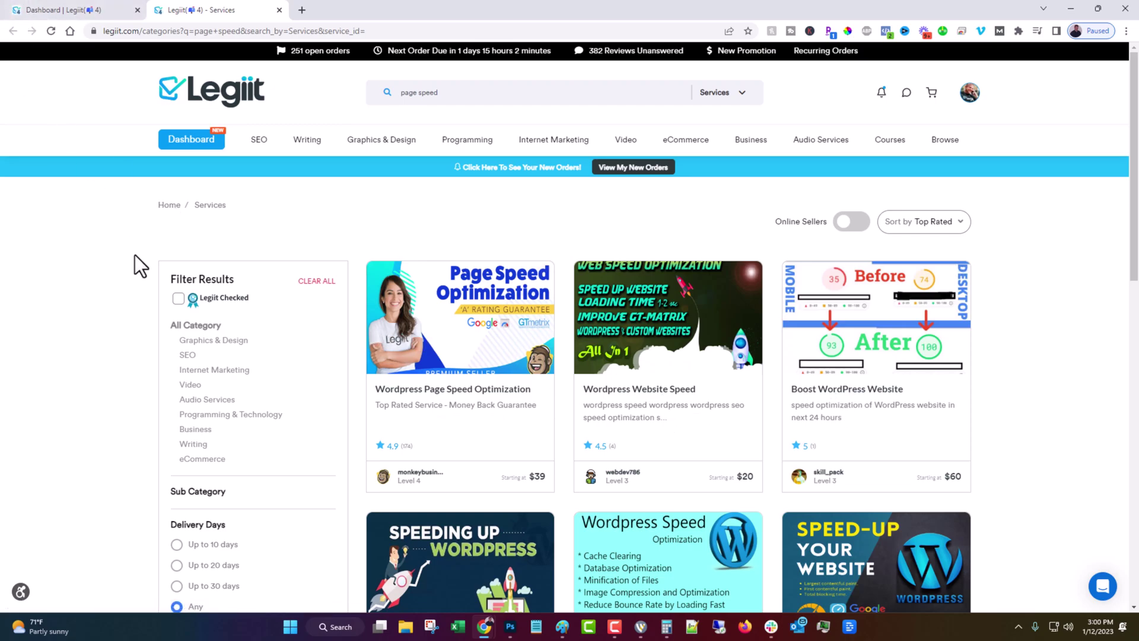
Step: Switch from the page-speed services tab back to the Dashboard tab
click(28, 11)
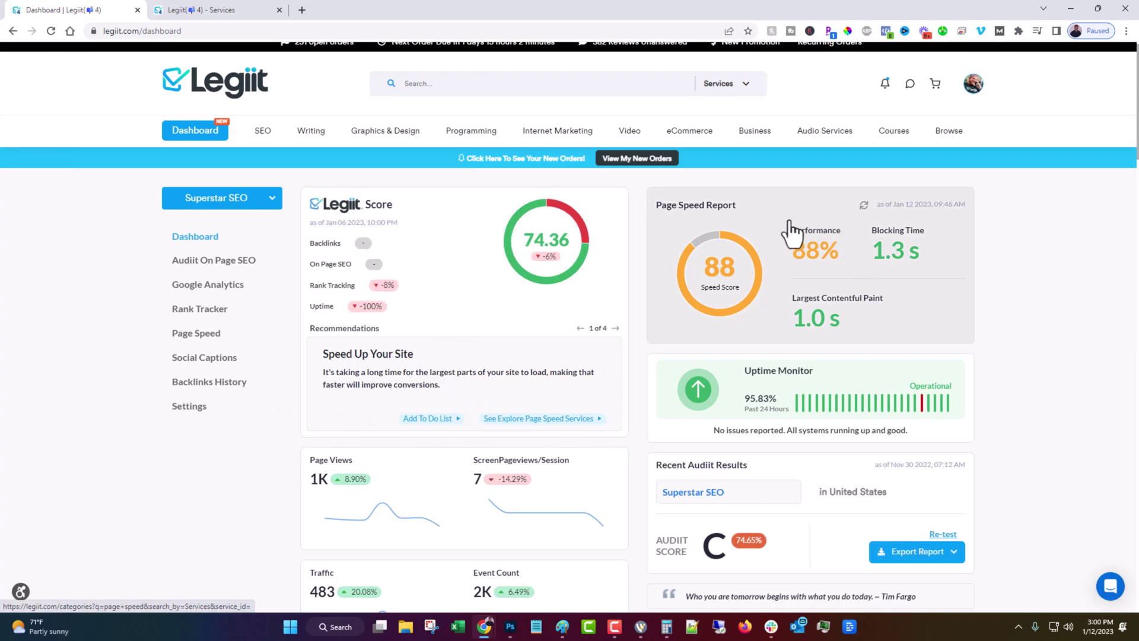
Step: Add the Reduce Broken Pages recommendation to the to-do list with a due date
click(616, 328)
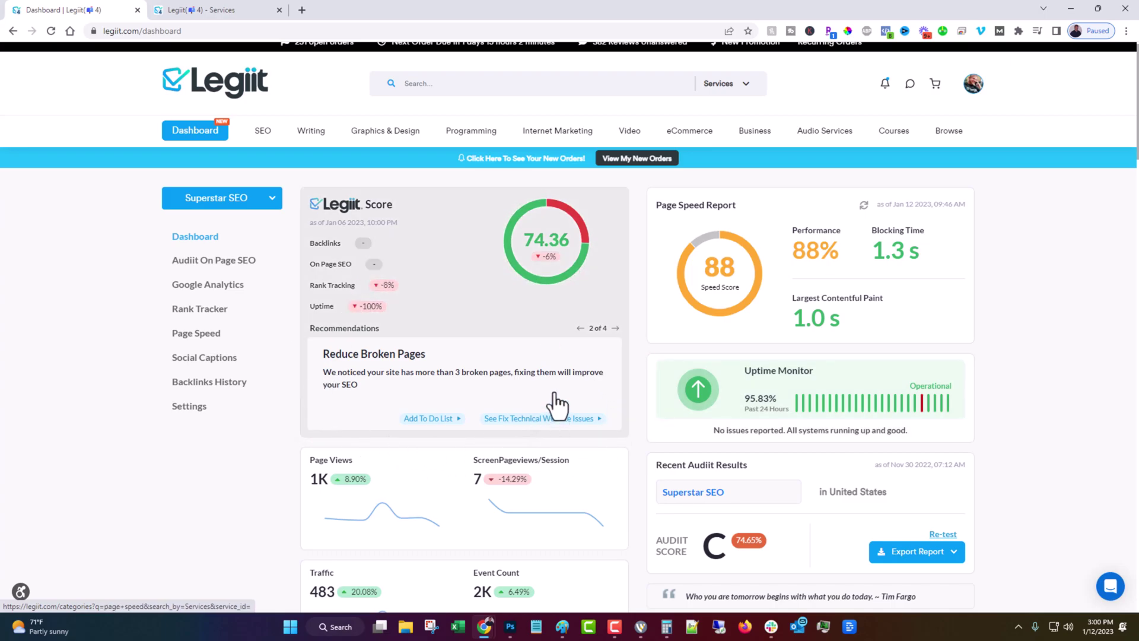
scroll(359, 382, down, 1)
scroll(355, 358, up, 1)
click(428, 418)
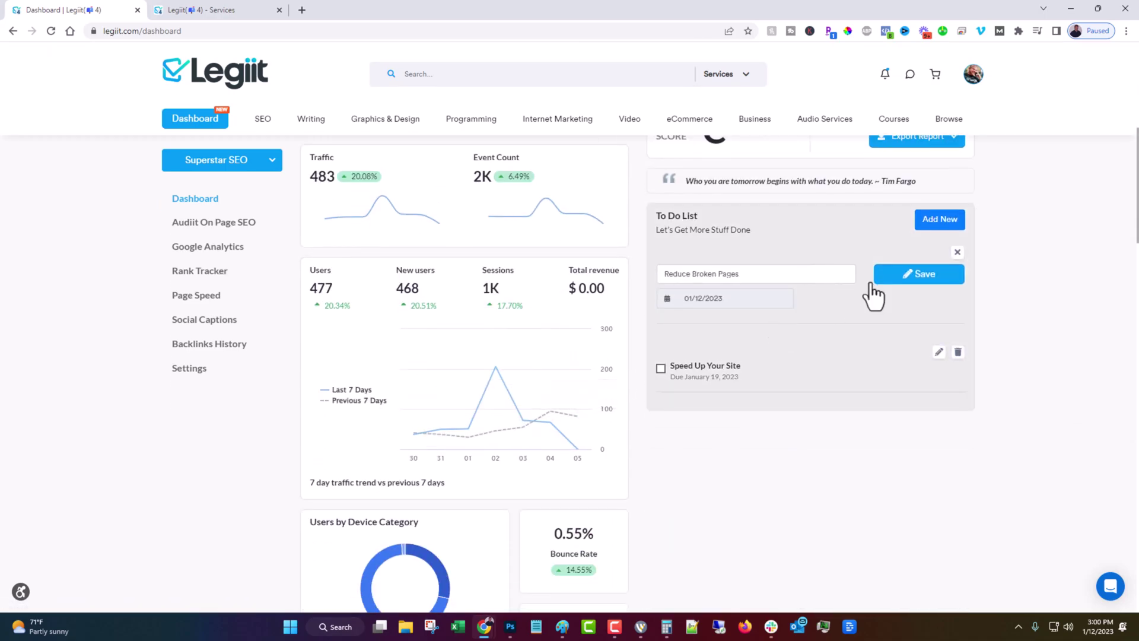
click(778, 295)
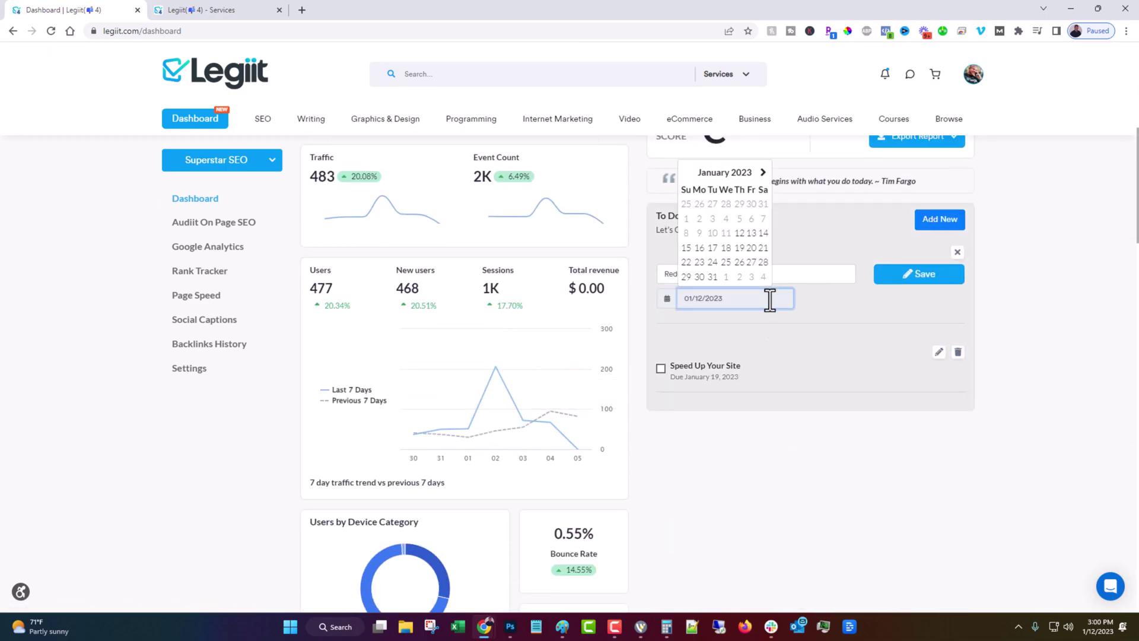
click(752, 248)
click(920, 276)
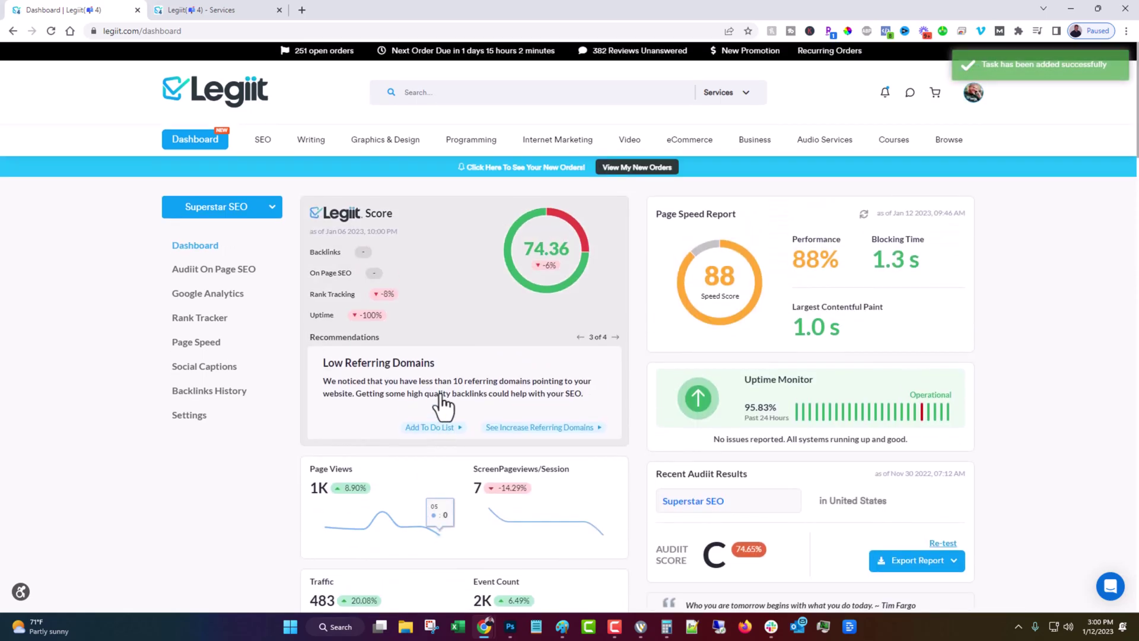
click(578, 337)
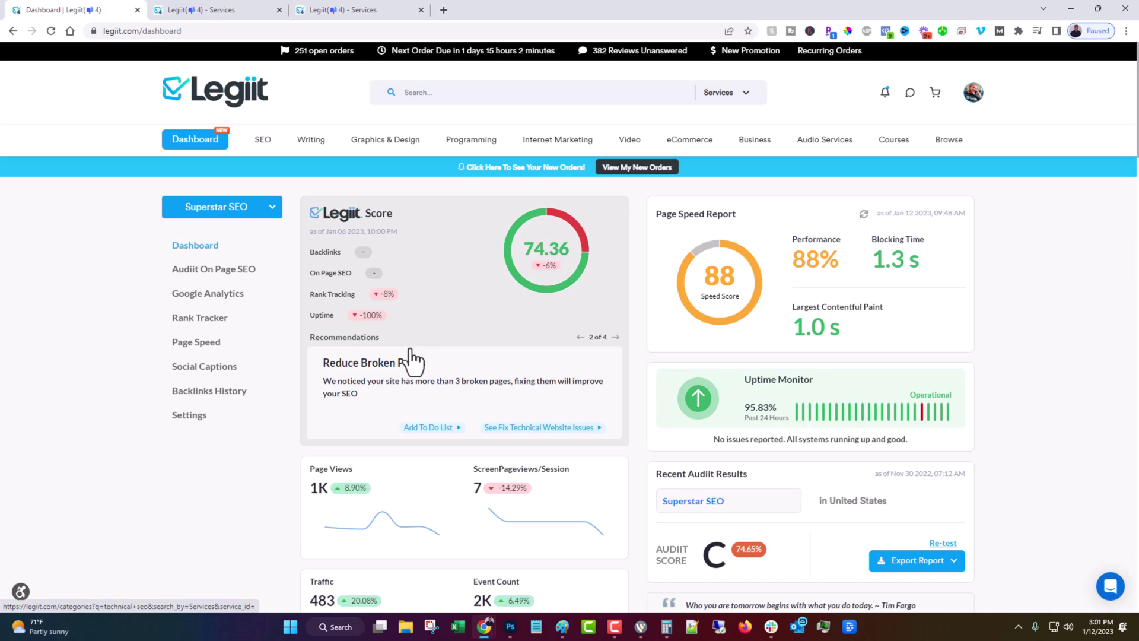
Step: Look over the technical SEO services tab, then return to the dashboard
click(162, 8)
scroll(362, 365, down, 5)
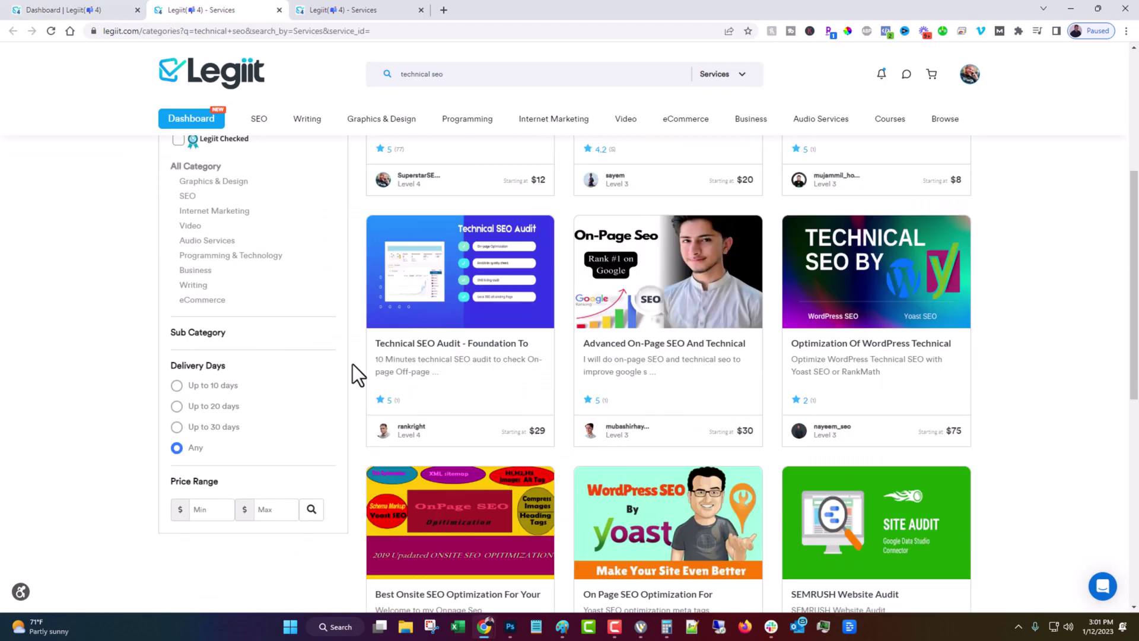
scroll(379, 367, up, 5)
click(48, 10)
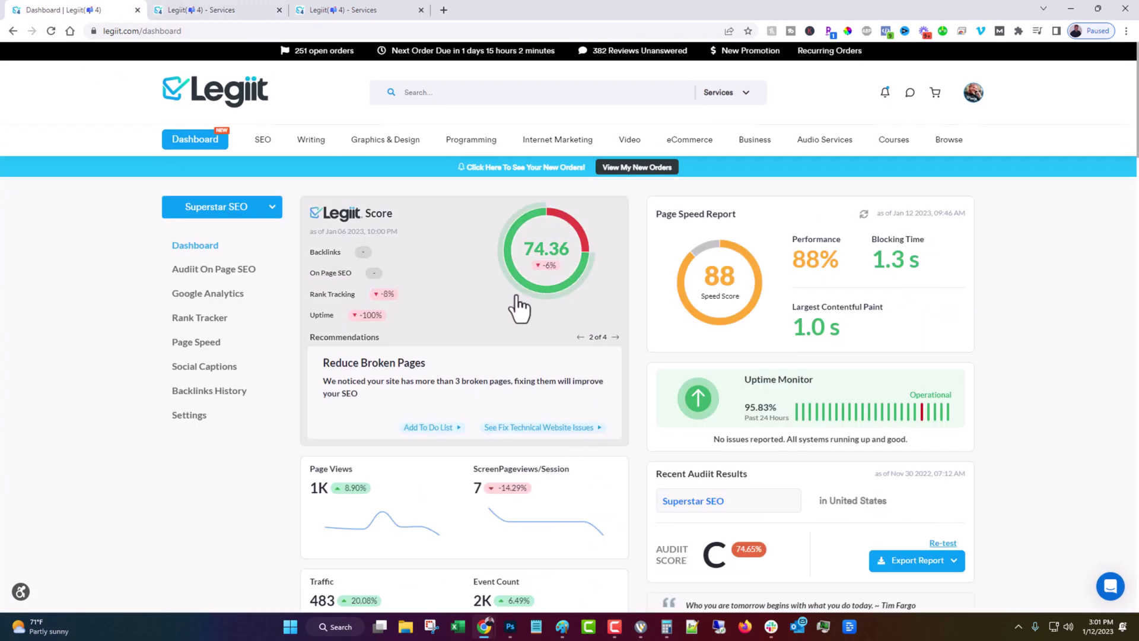
Step: Scroll the dashboard to review the to-do list and keyword widgets
click(616, 336)
scroll(615, 337, down, 1)
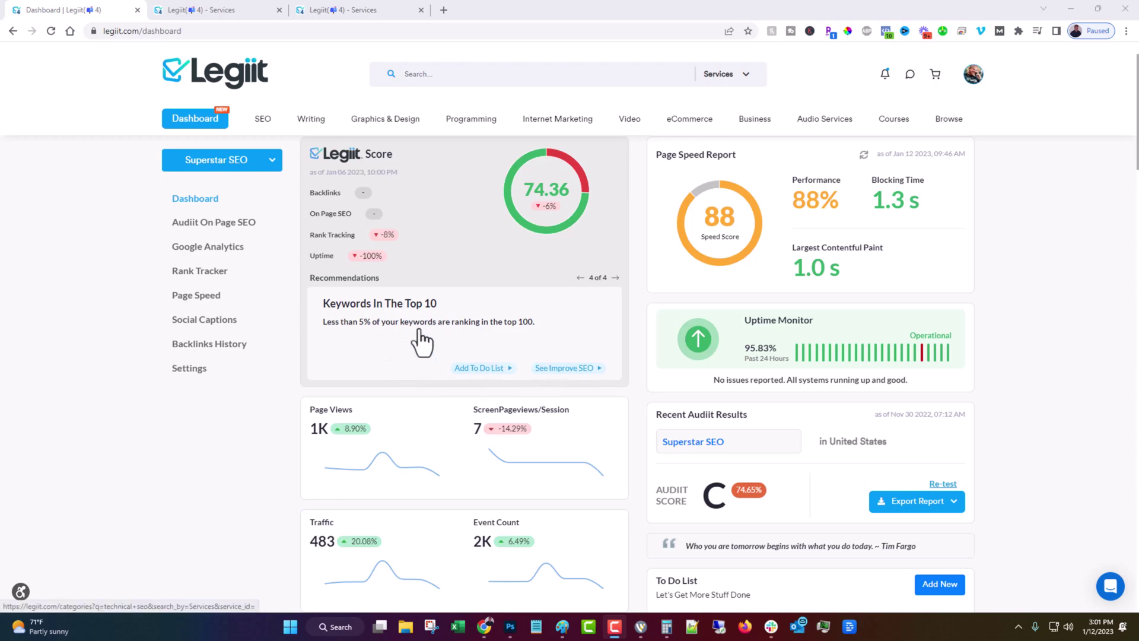
scroll(364, 356, down, 4)
scroll(214, 381, down, 3)
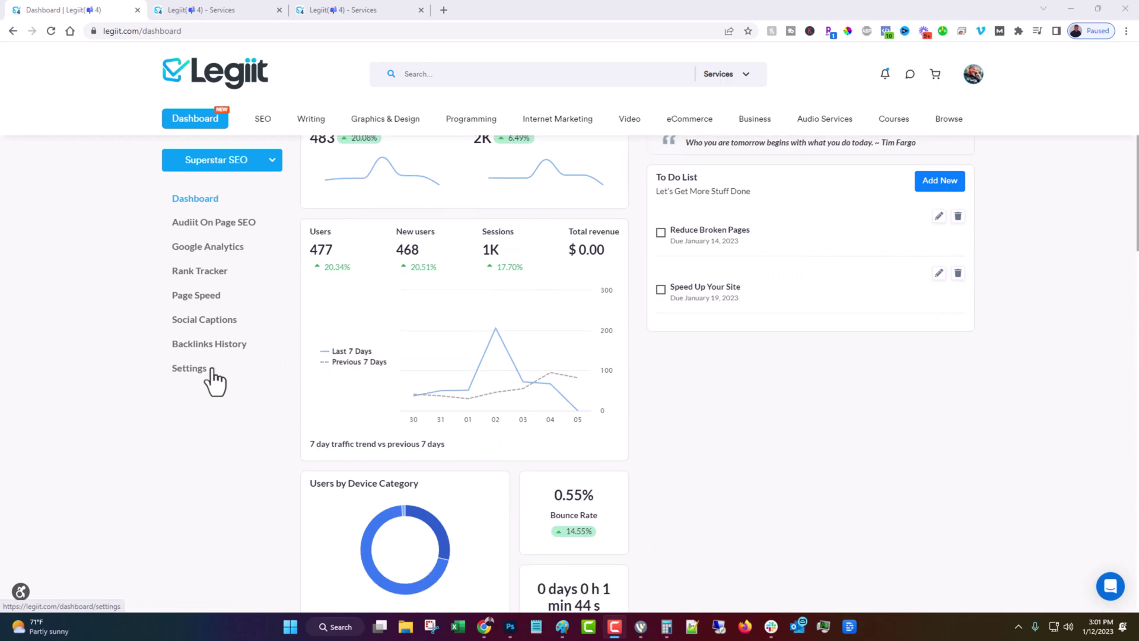
scroll(186, 402, down, 5)
scroll(187, 402, down, 1)
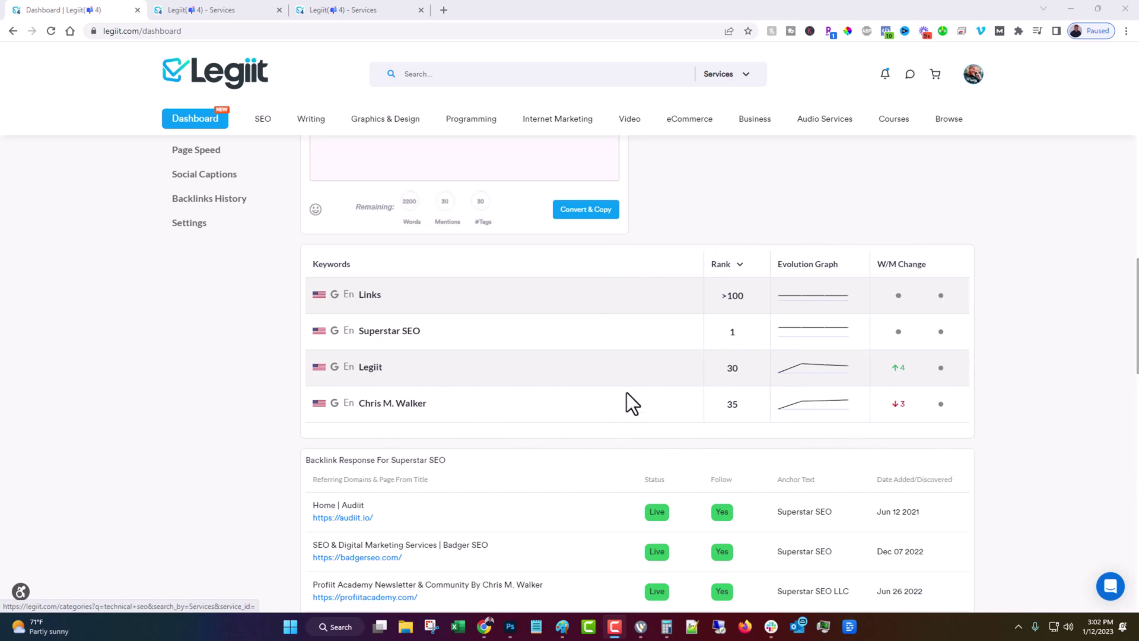
scroll(893, 425, up, 1)
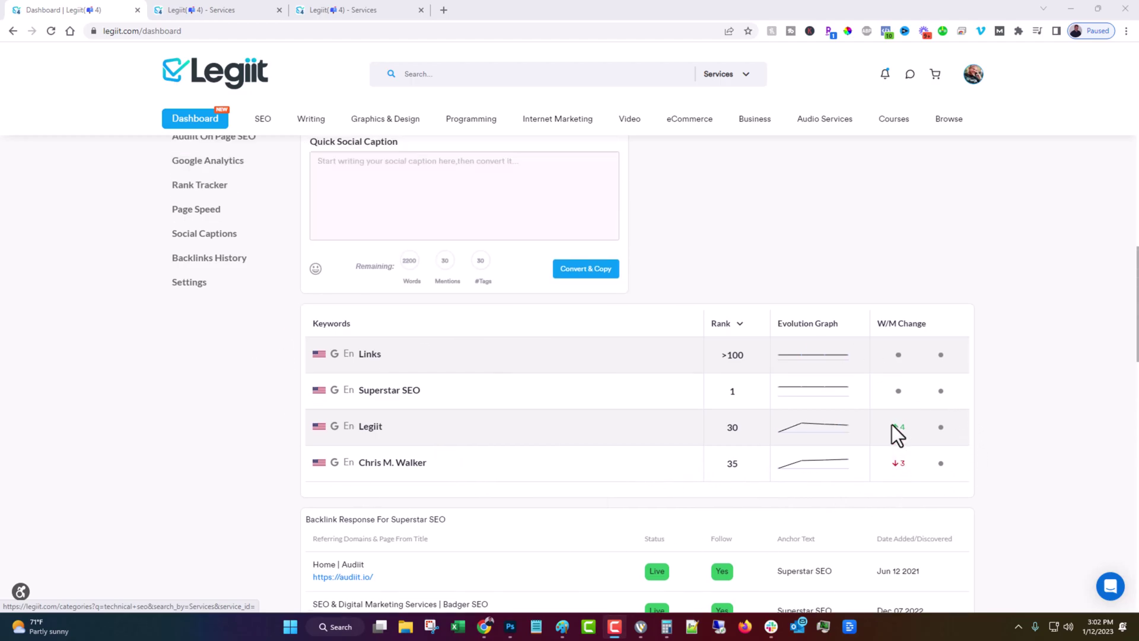
scroll(892, 425, up, 4)
scroll(854, 430, down, 3)
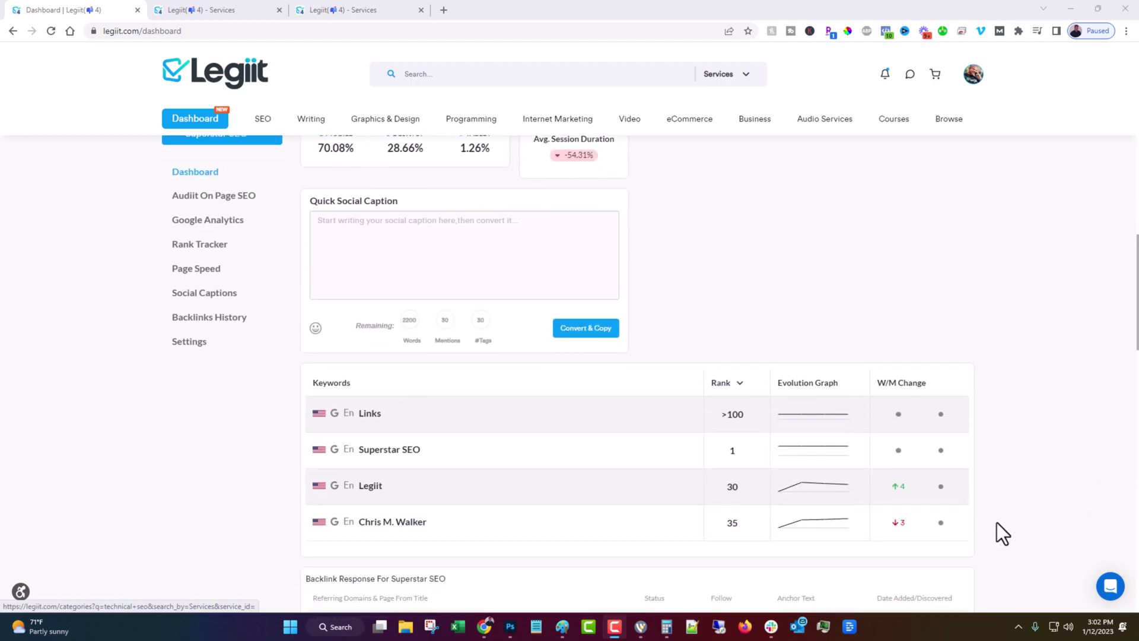
scroll(995, 521, up, 4)
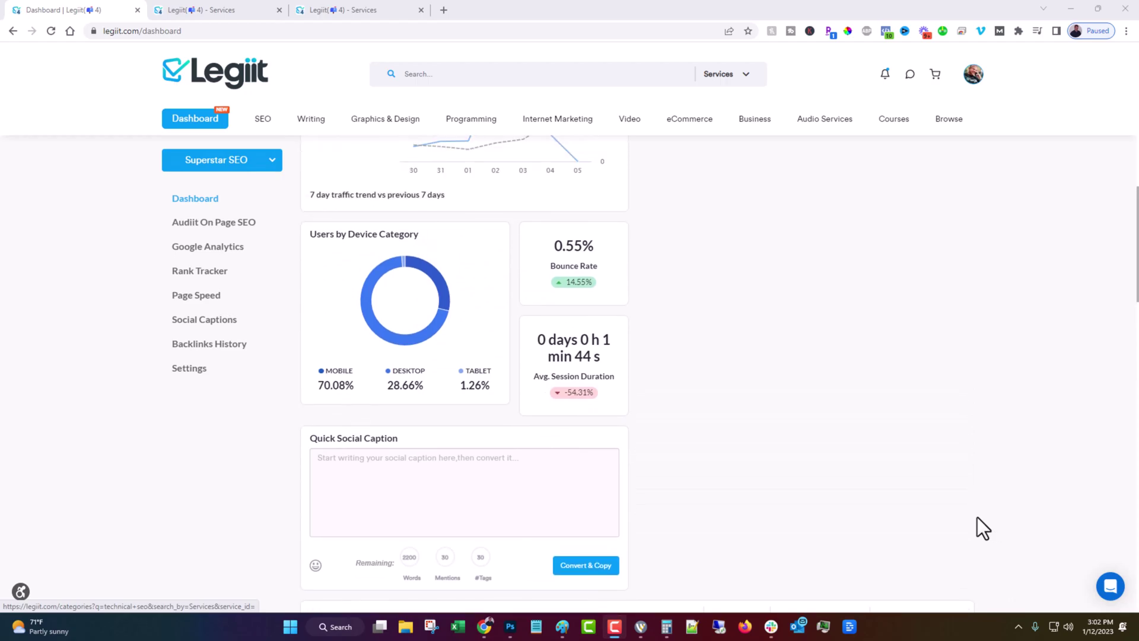
scroll(941, 512, up, 1)
scroll(939, 513, up, 5)
scroll(939, 513, up, 3)
scroll(949, 516, up, 3)
Step: Cycle the recommendations carousel to Keywords In The Top 10
click(581, 337)
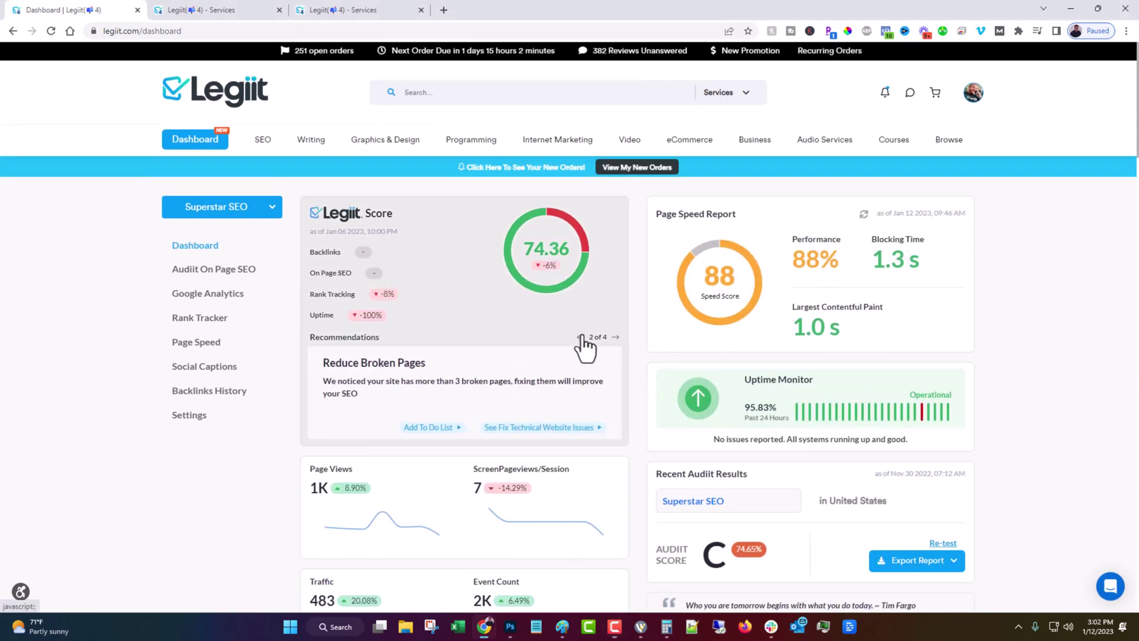
click(581, 337)
click(615, 337)
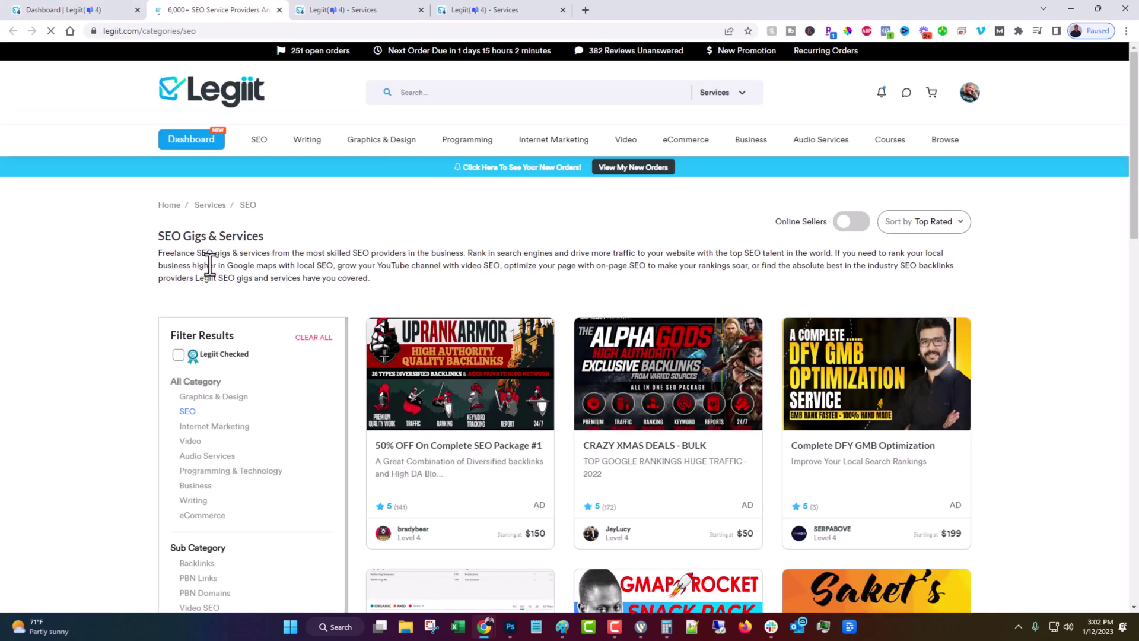
Step: Scroll the SEO gigs listing, then switch back to the Dashboard tab
scroll(211, 274, down, 5)
scroll(465, 374, down, 5)
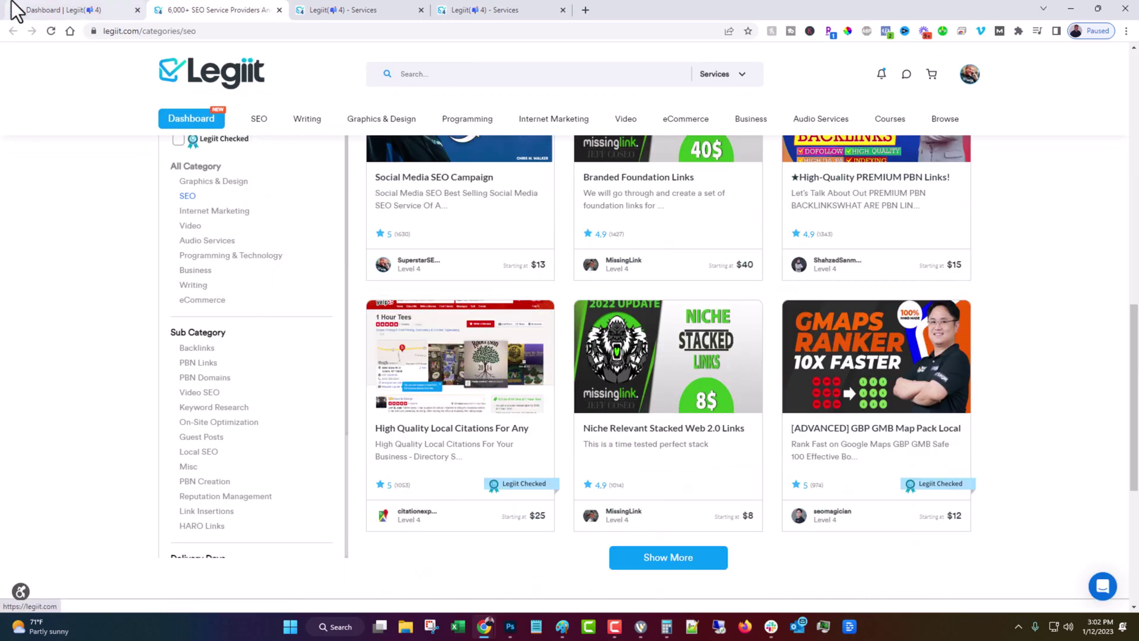
click(59, 9)
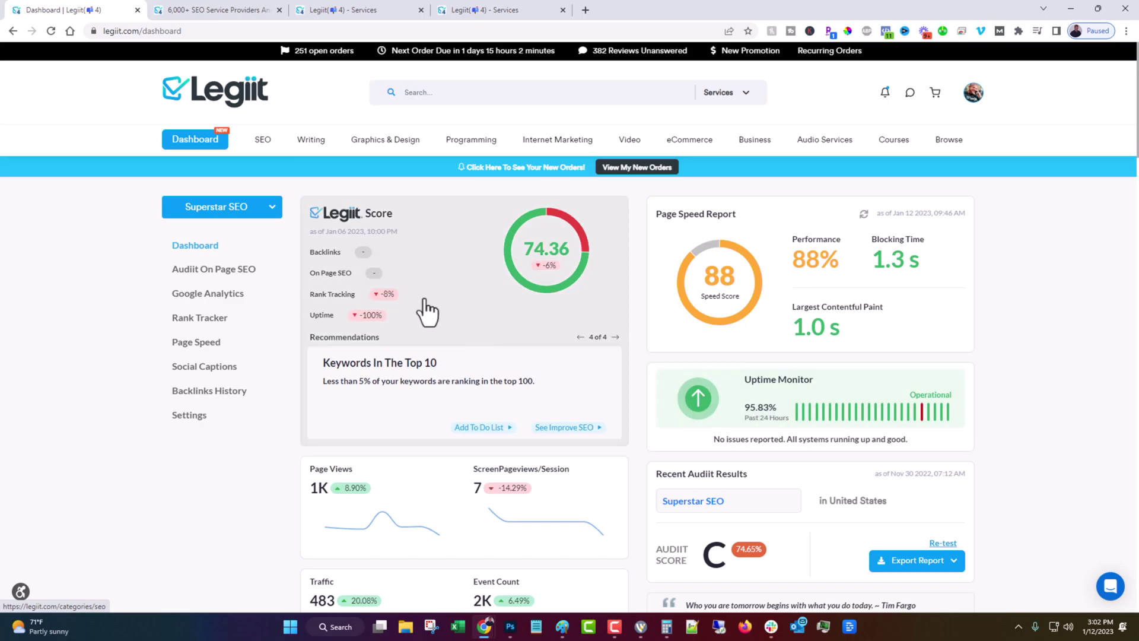
Step: Try adding a new campaign and browse the Free, Plus ($27) and Agency ($99) plans
click(267, 209)
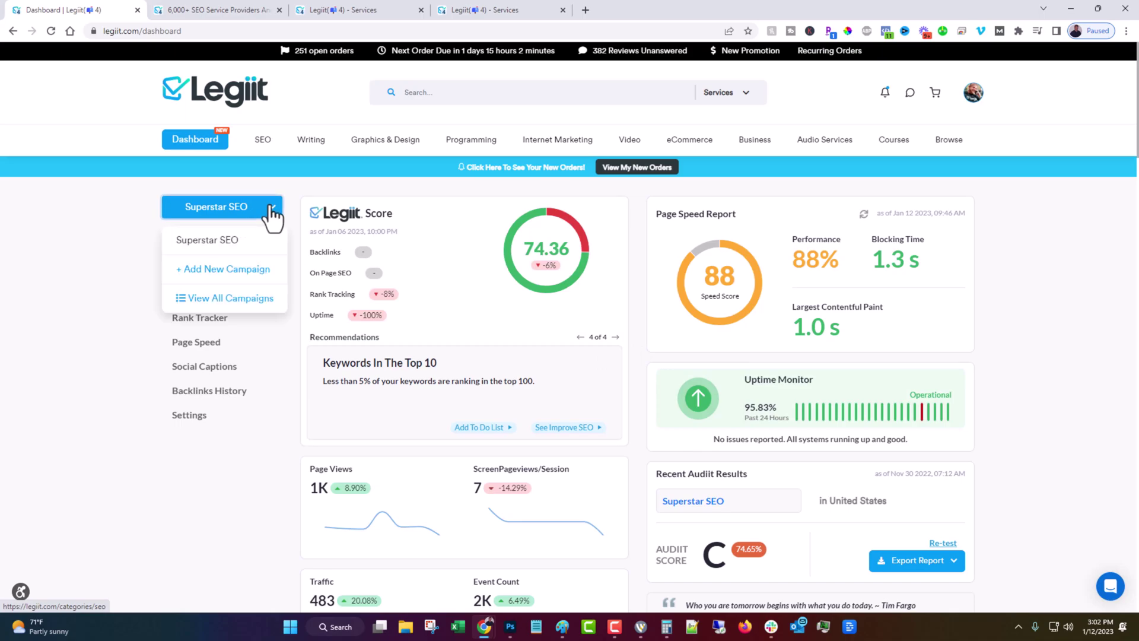
click(193, 277)
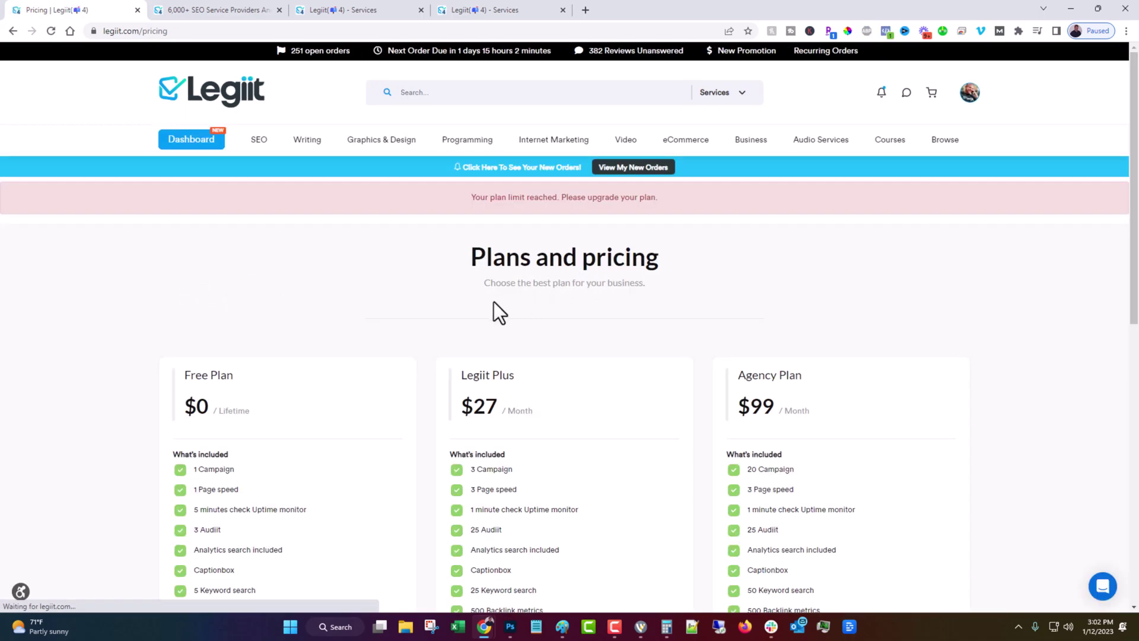
scroll(490, 294, down, 1)
scroll(478, 297, down, 3)
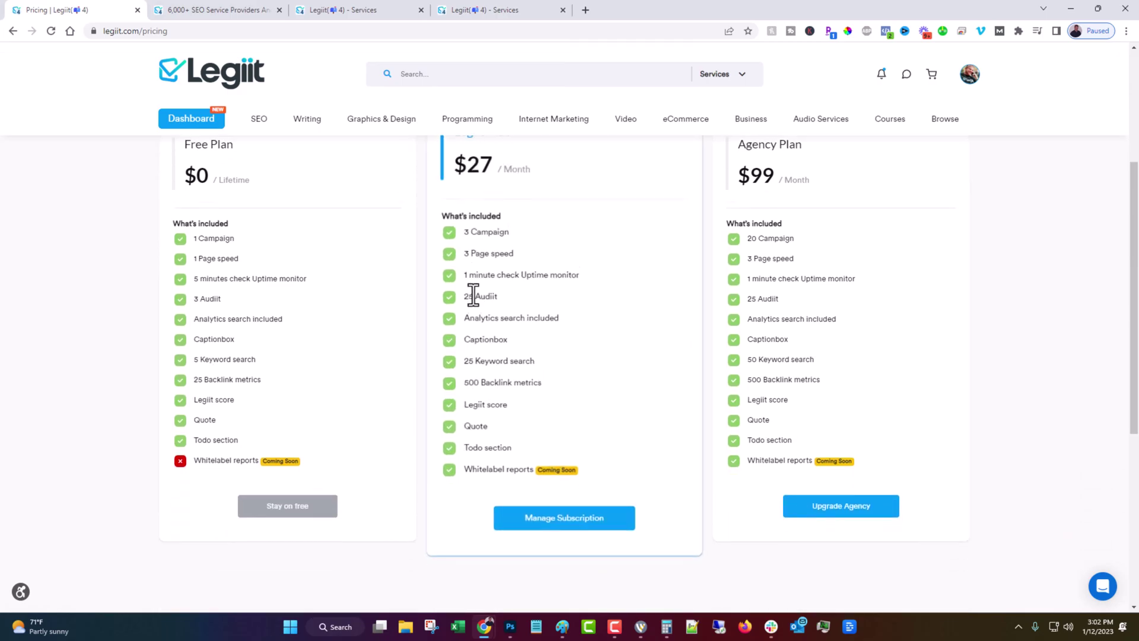
scroll(448, 374, down, 1)
scroll(860, 394, up, 2)
scroll(878, 382, down, 2)
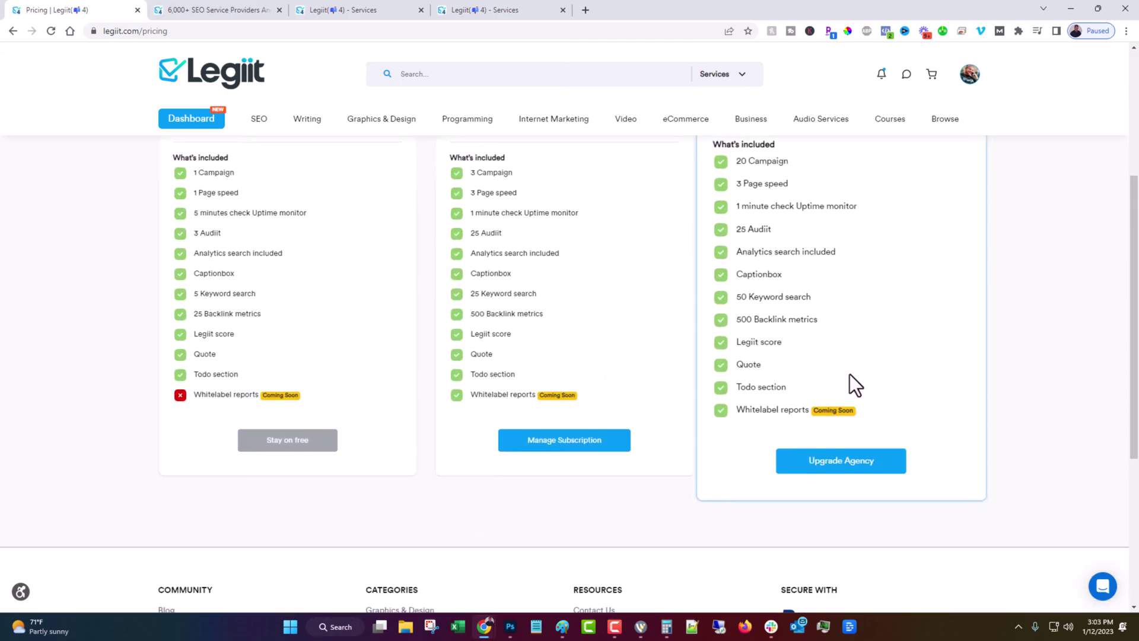
scroll(811, 412, up, 1)
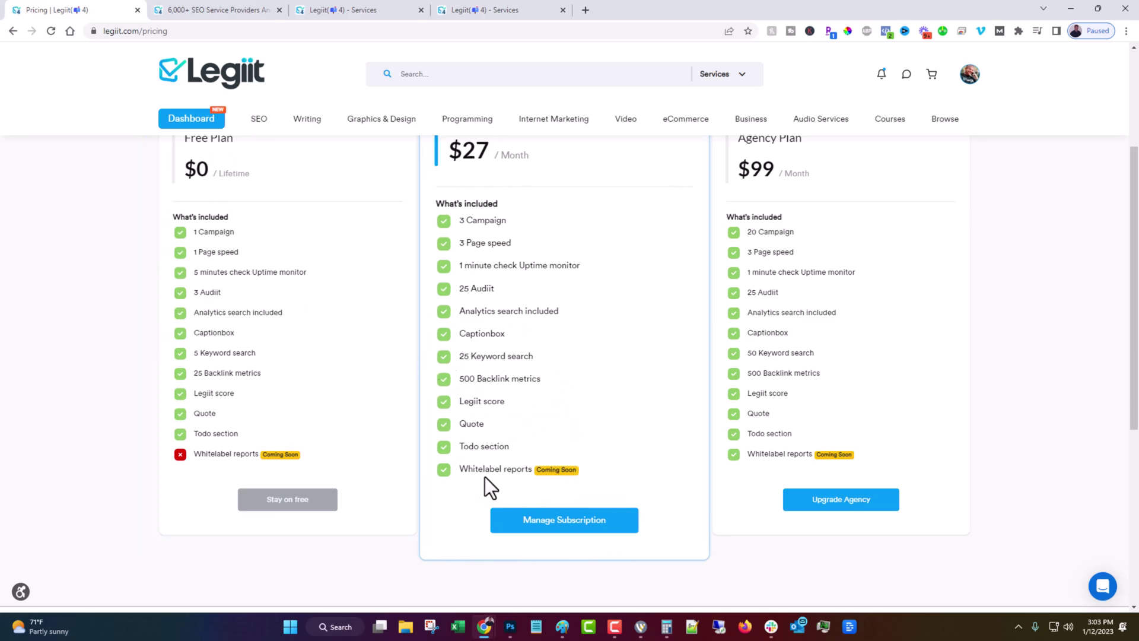
scroll(482, 452, up, 2)
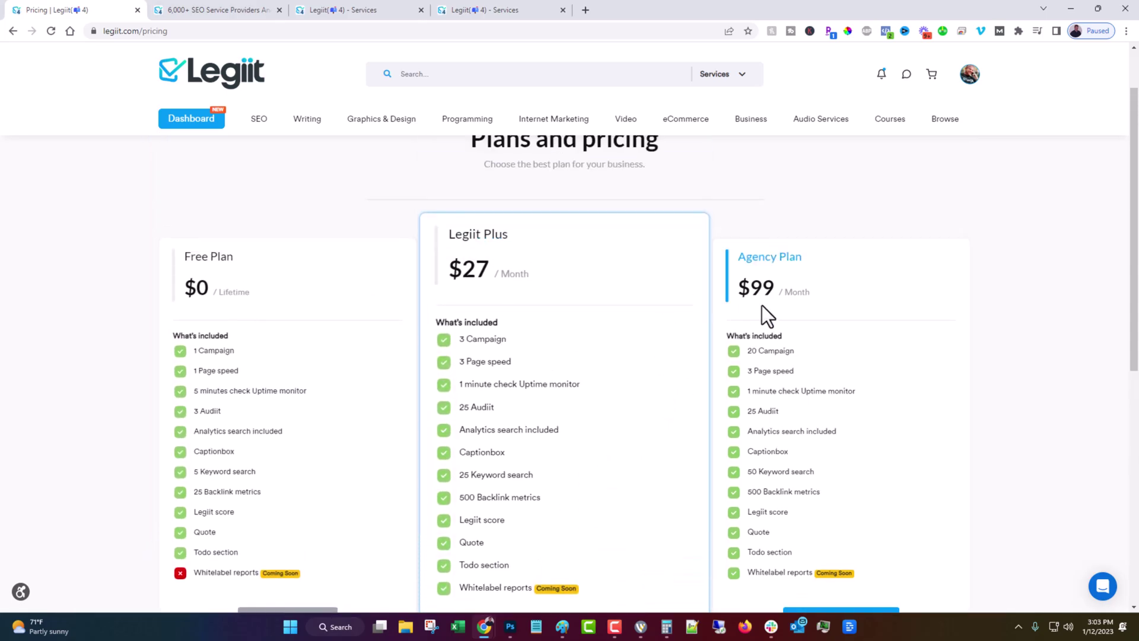
scroll(801, 315, down, 1)
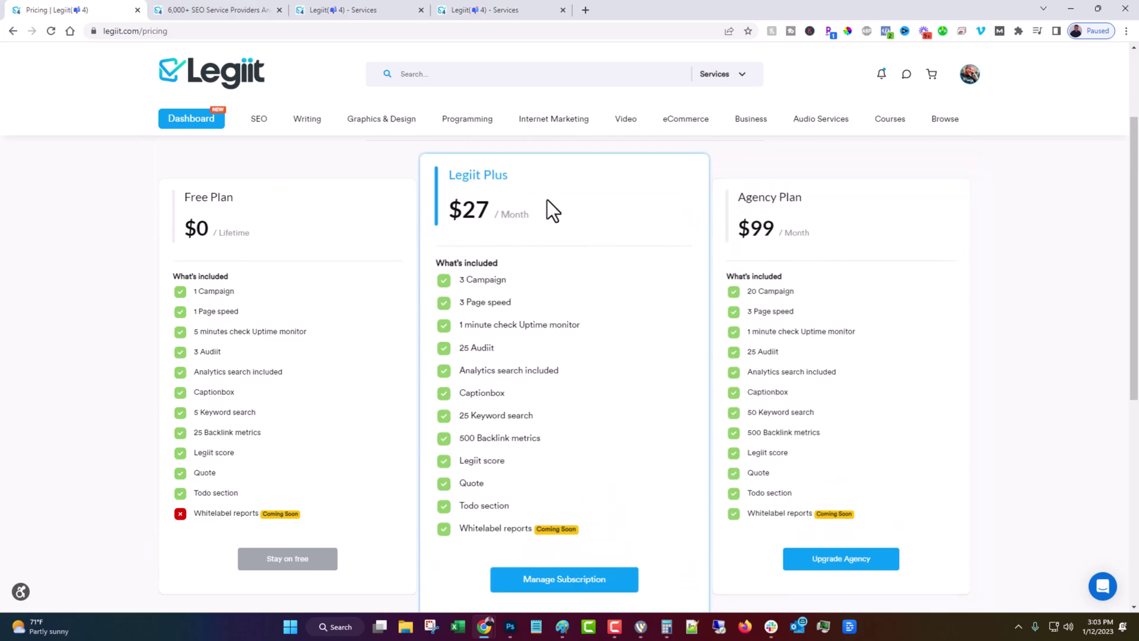
Step: Buy the $99 Agency Plan through checkout, paying from the wallet
click(967, 77)
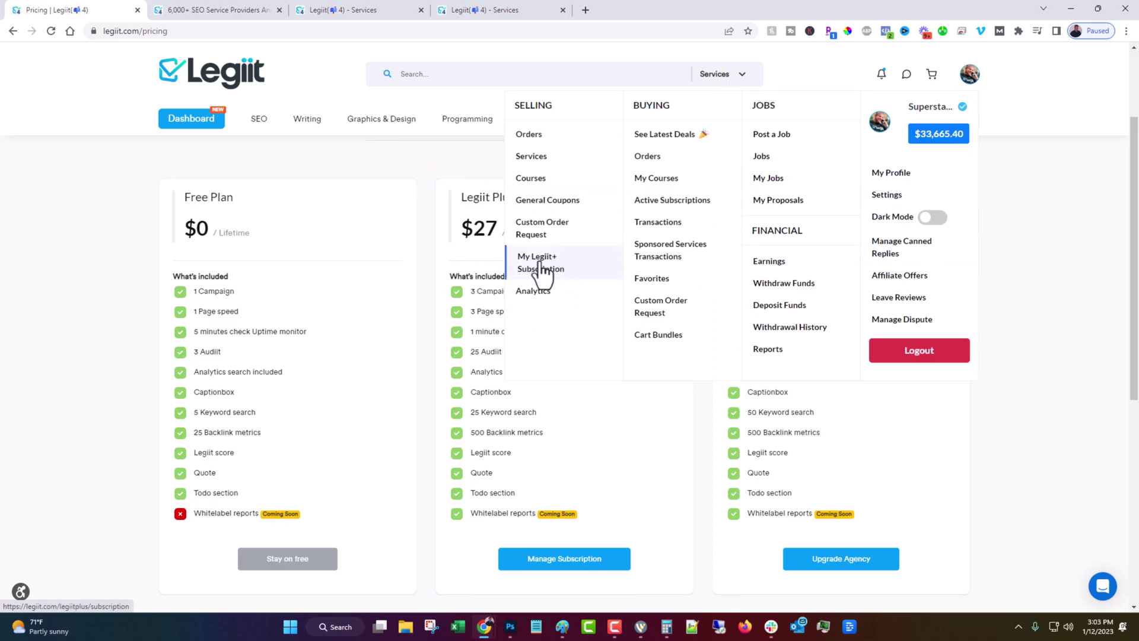
scroll(569, 318, down, 1)
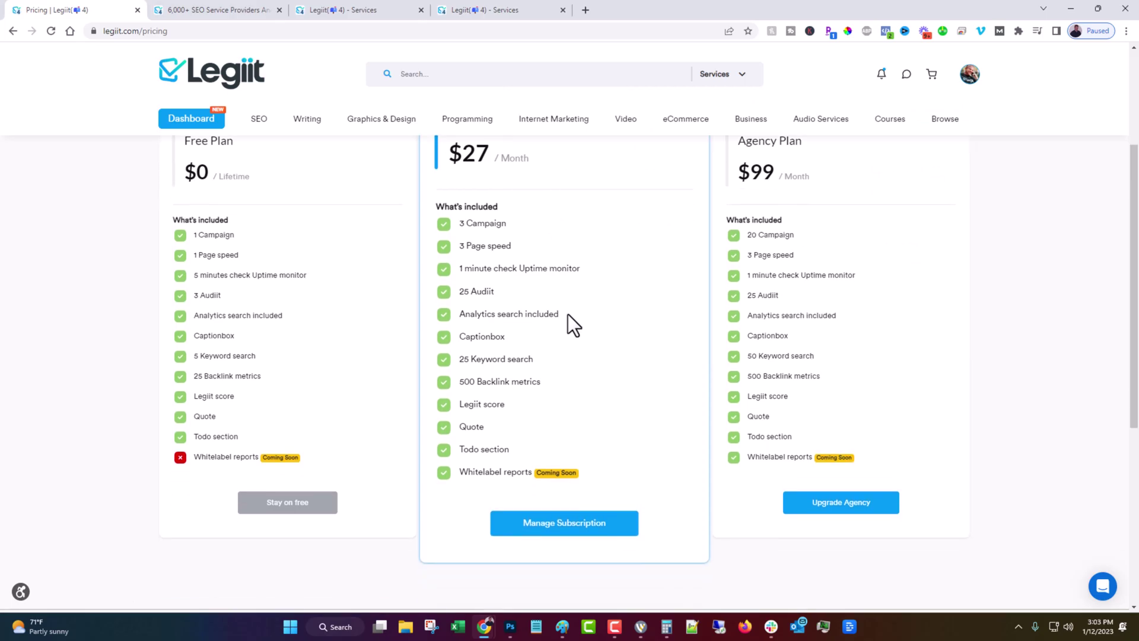
scroll(590, 318, up, 1)
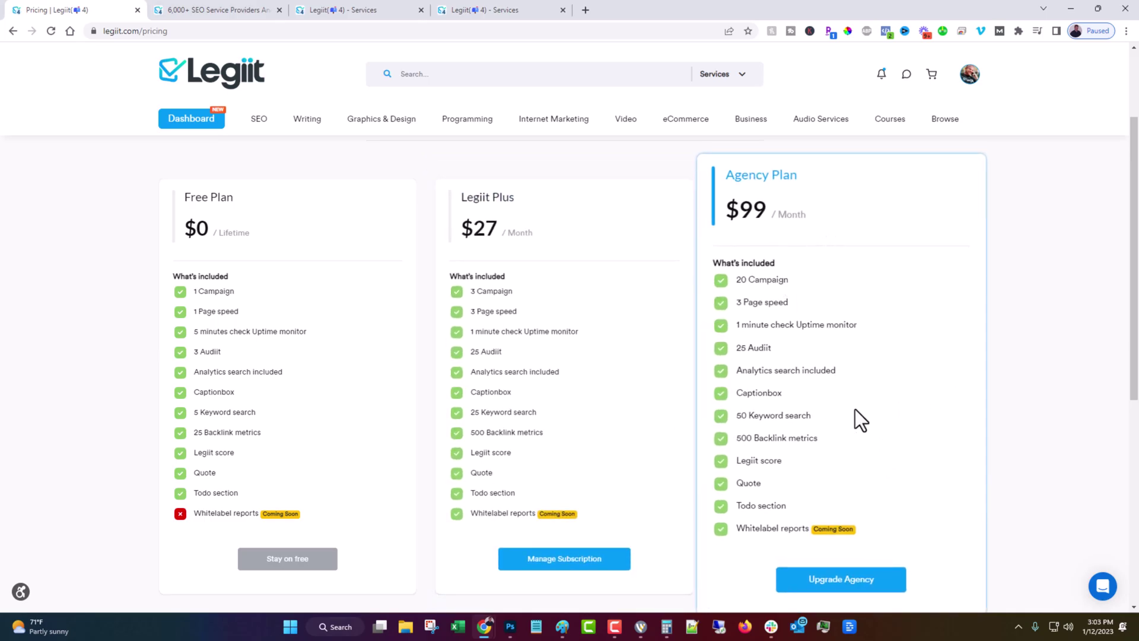
scroll(852, 424, down, 1)
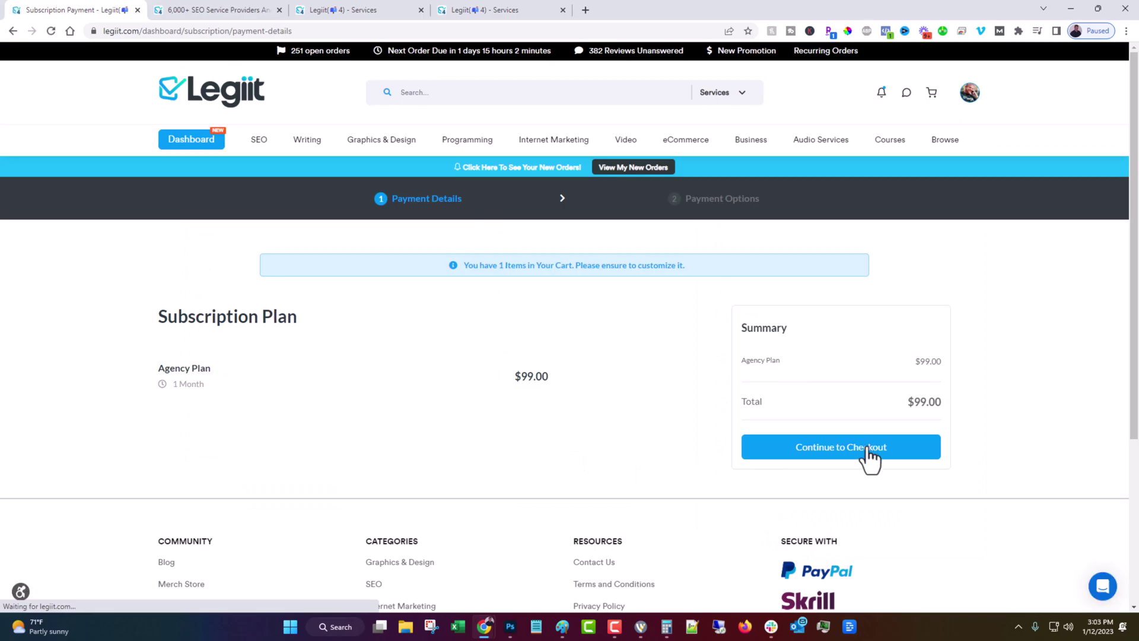
click(837, 448)
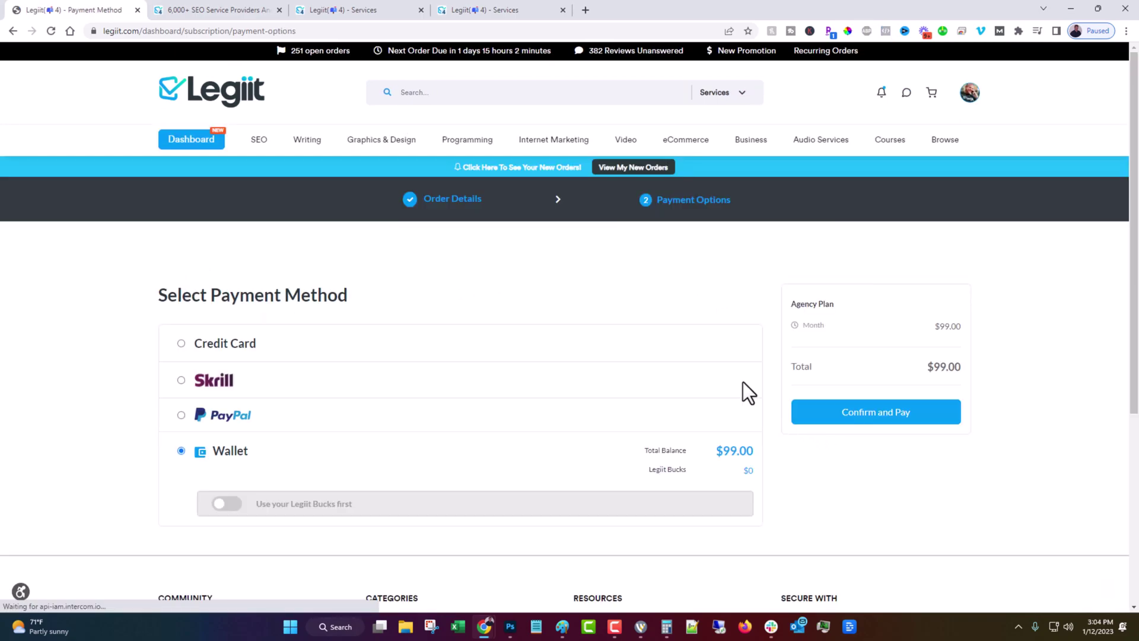
click(869, 415)
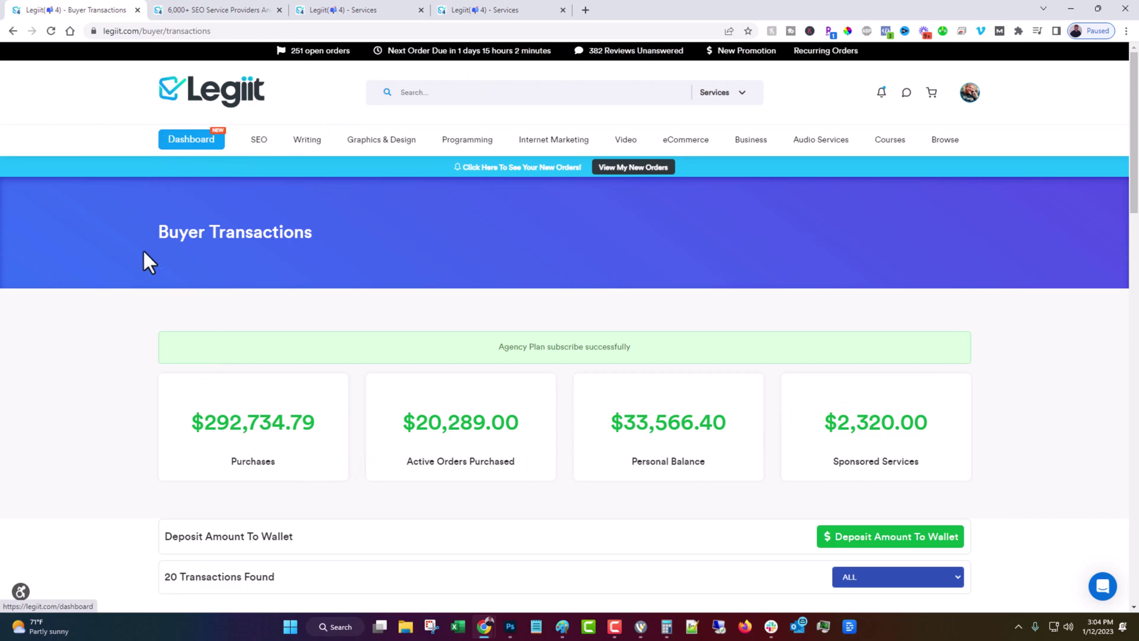
Step: Return to the dashboard and open the campaign list
drag(316, 419, 131, 417)
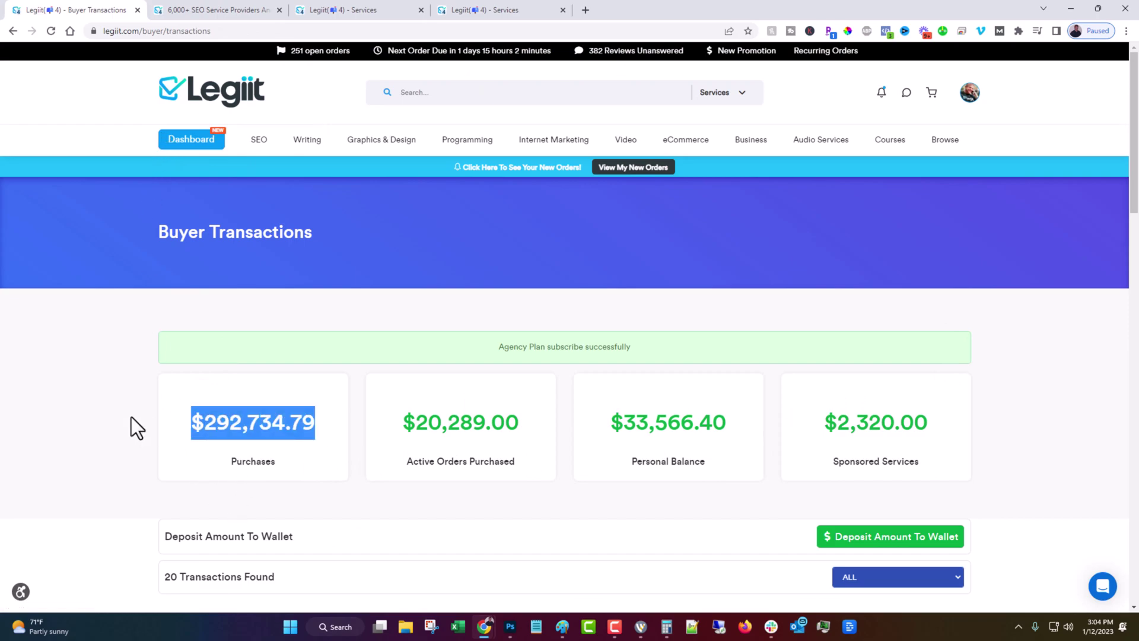
click(188, 142)
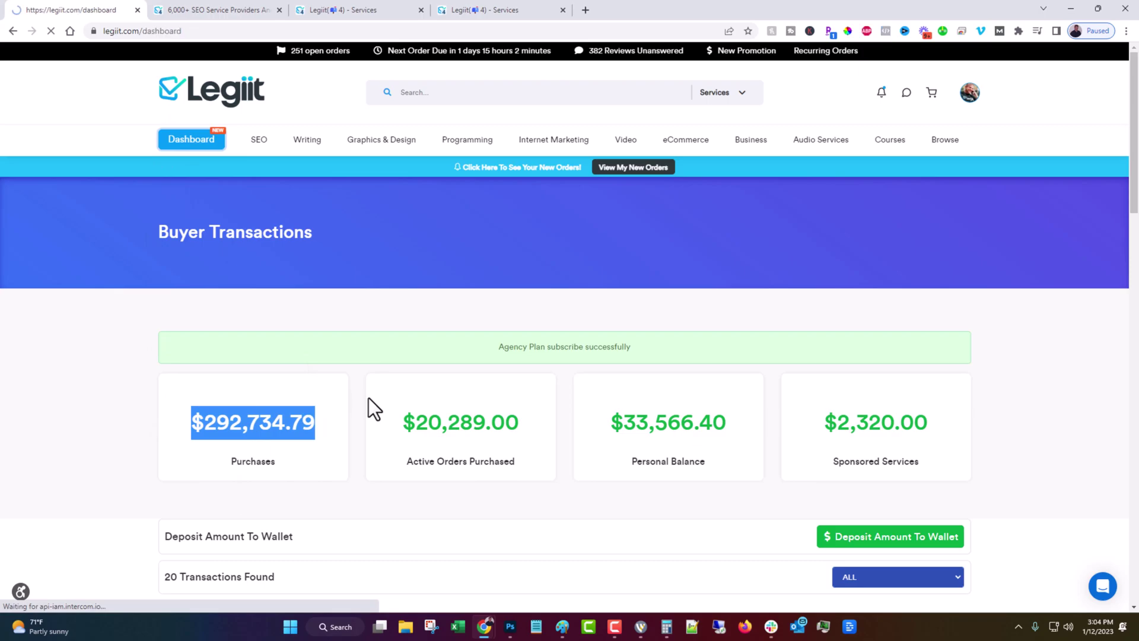
click(236, 219)
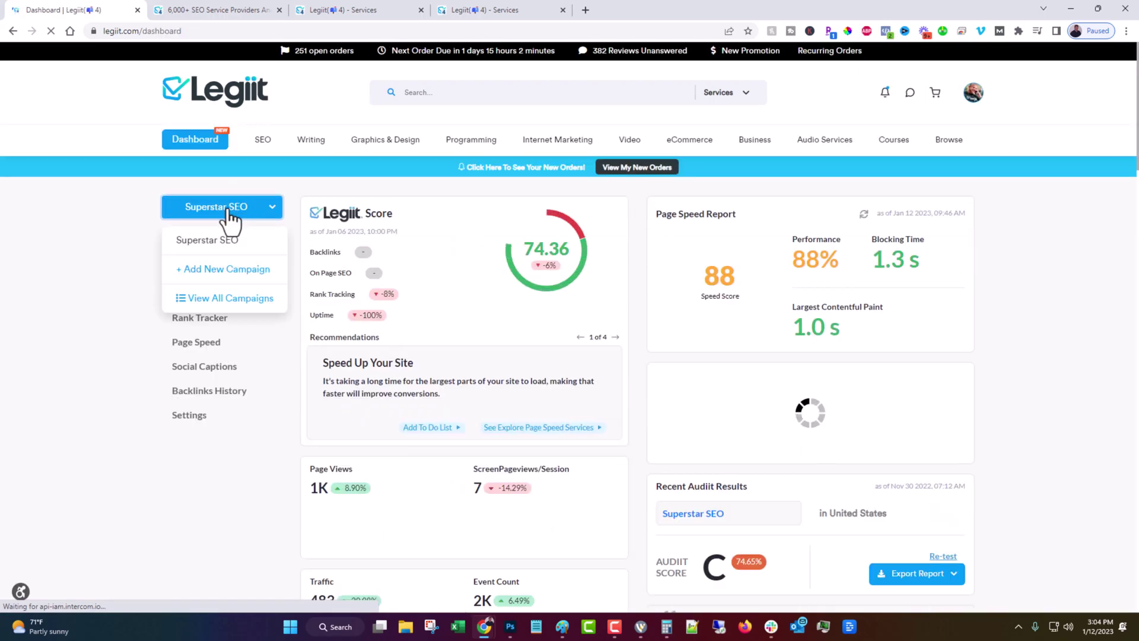
click(206, 272)
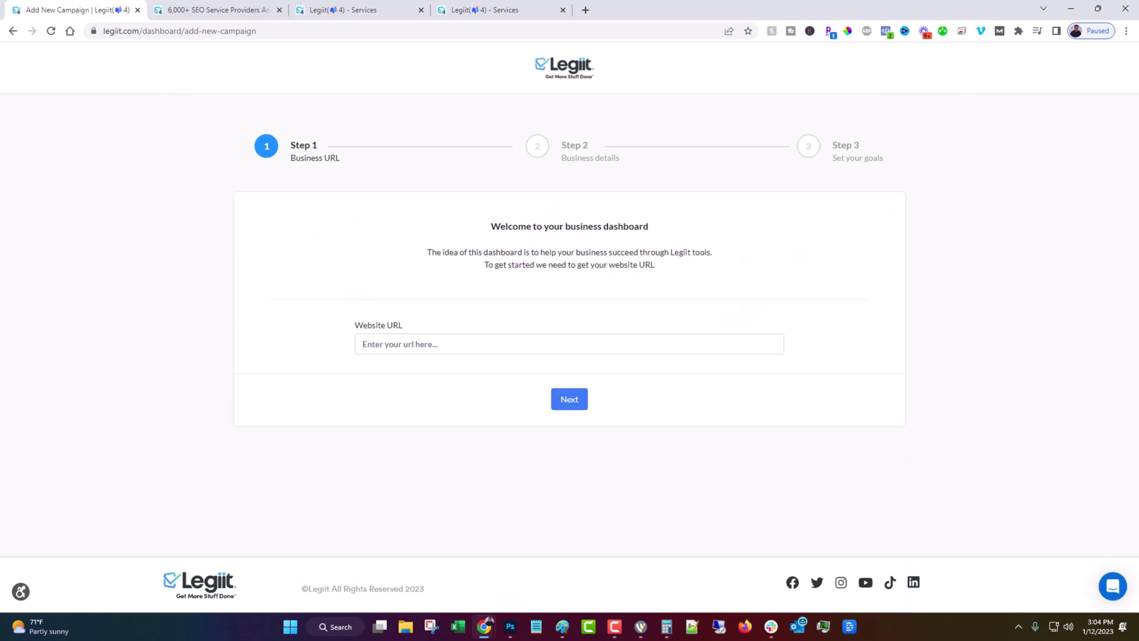
text(https://chriswalkerseo.io)
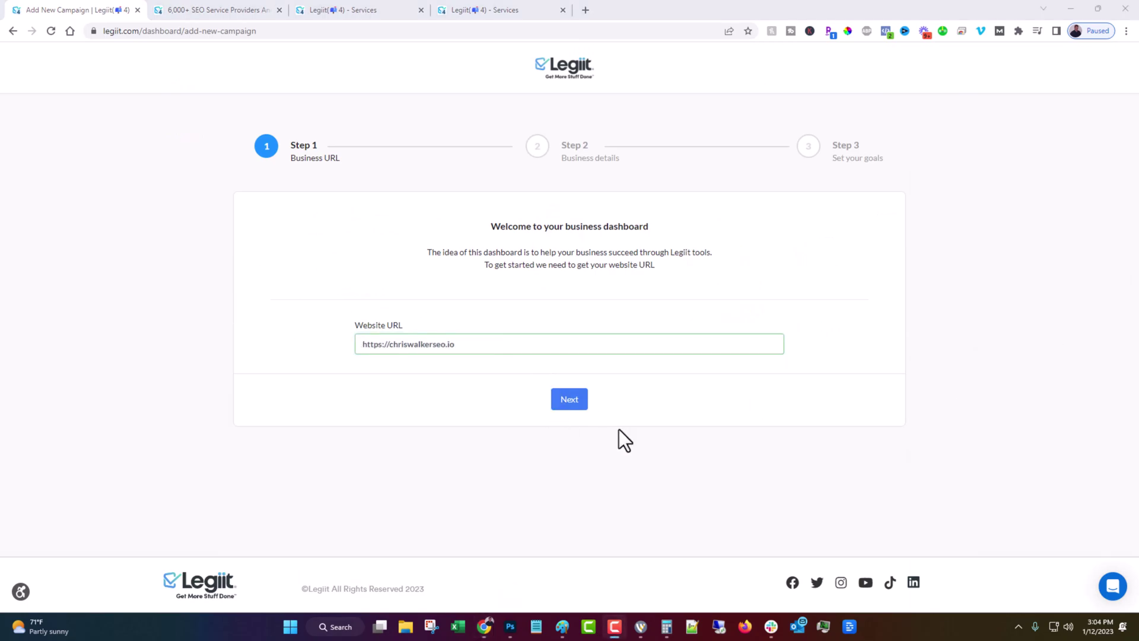
click(570, 402)
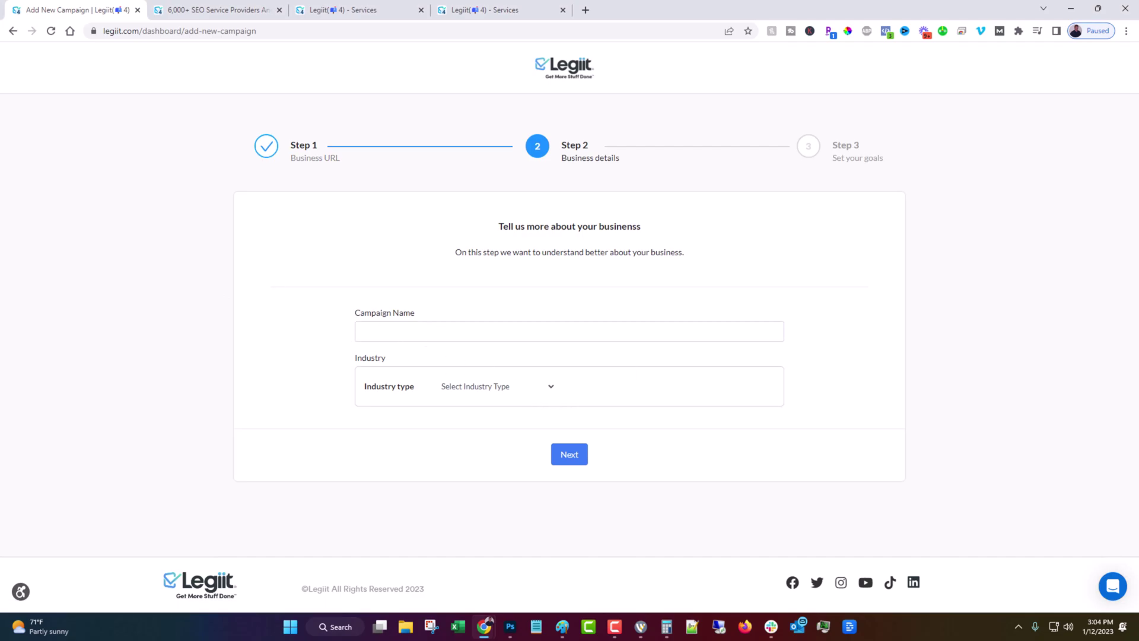
Step: Name the campaign 'Chris Walker SEO', set industry to Online Business and choose the Improve SEO goal
click(407, 333)
text(Chris Walker SEO)
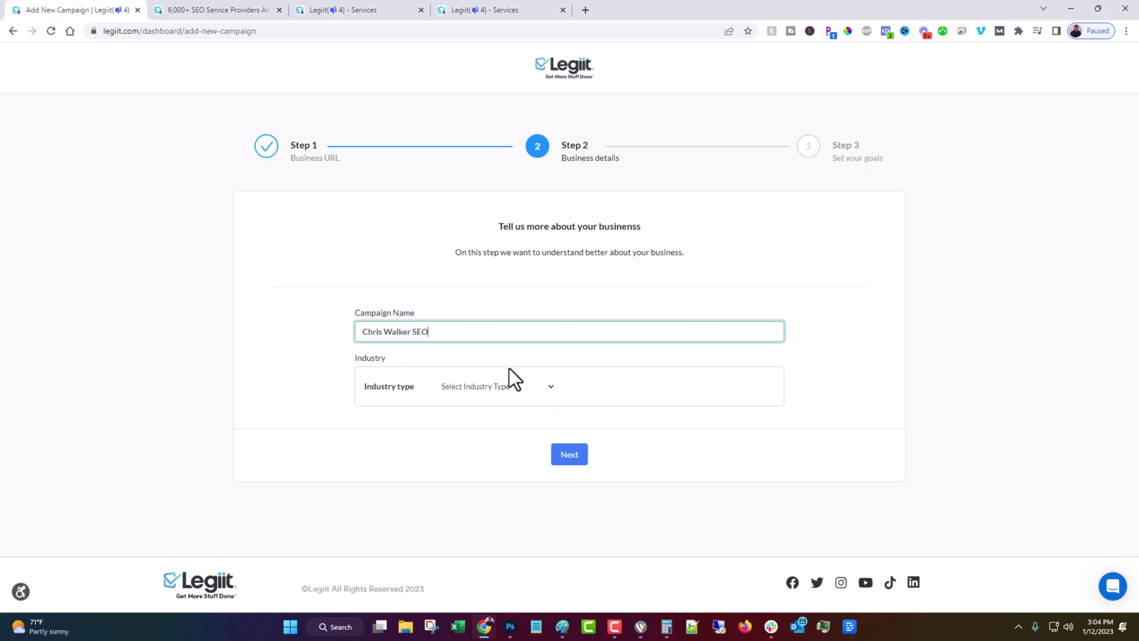
click(507, 386)
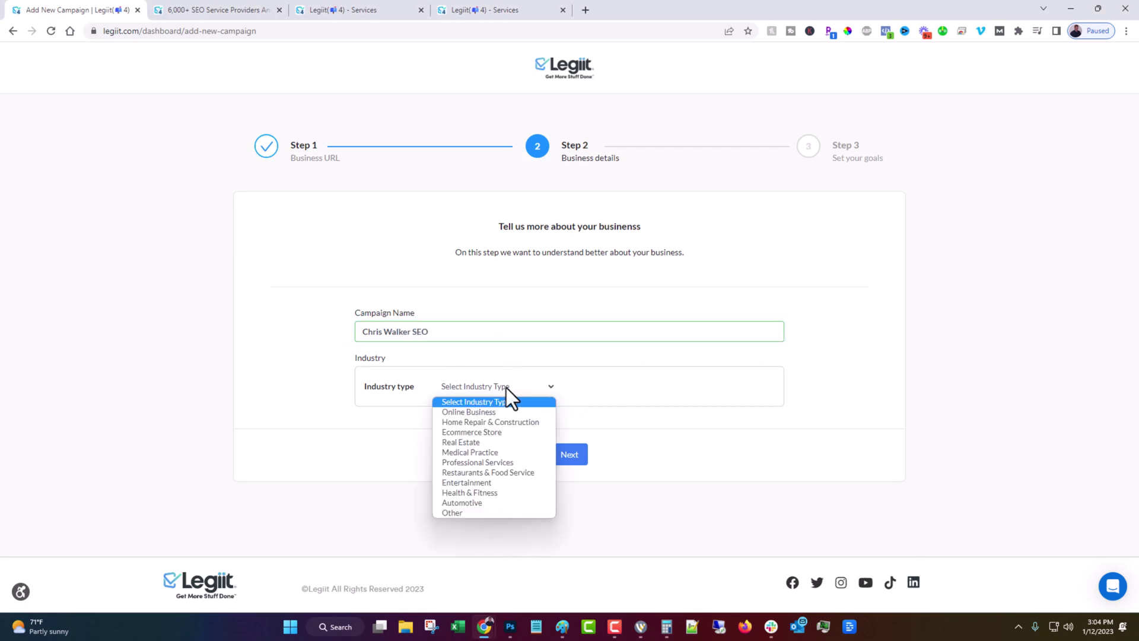
click(485, 411)
click(571, 458)
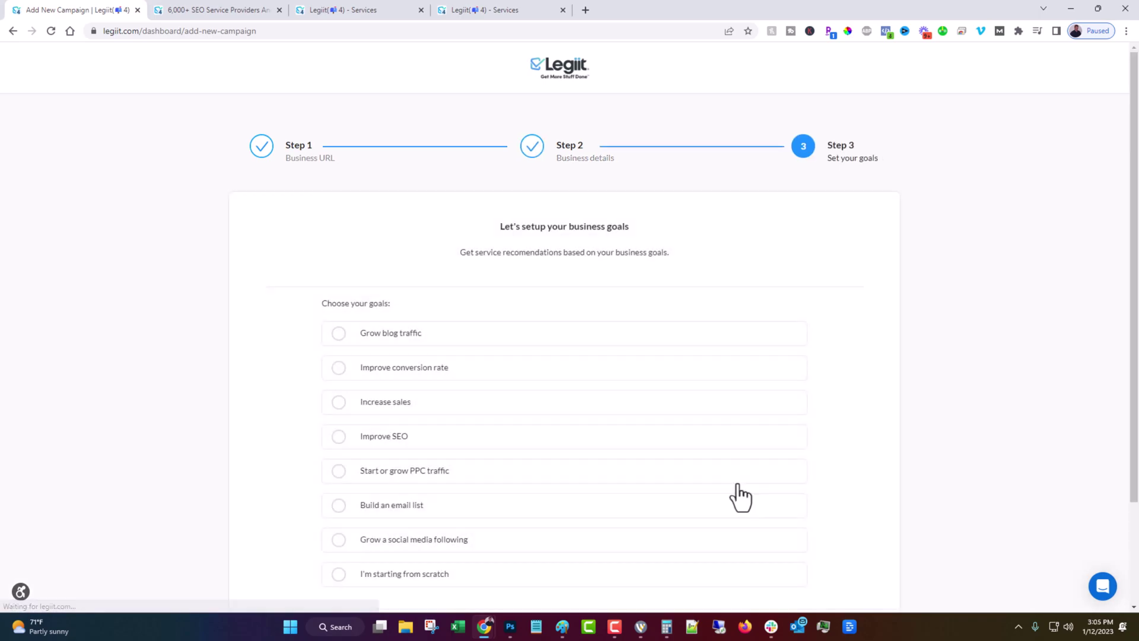
scroll(381, 389, down, 2)
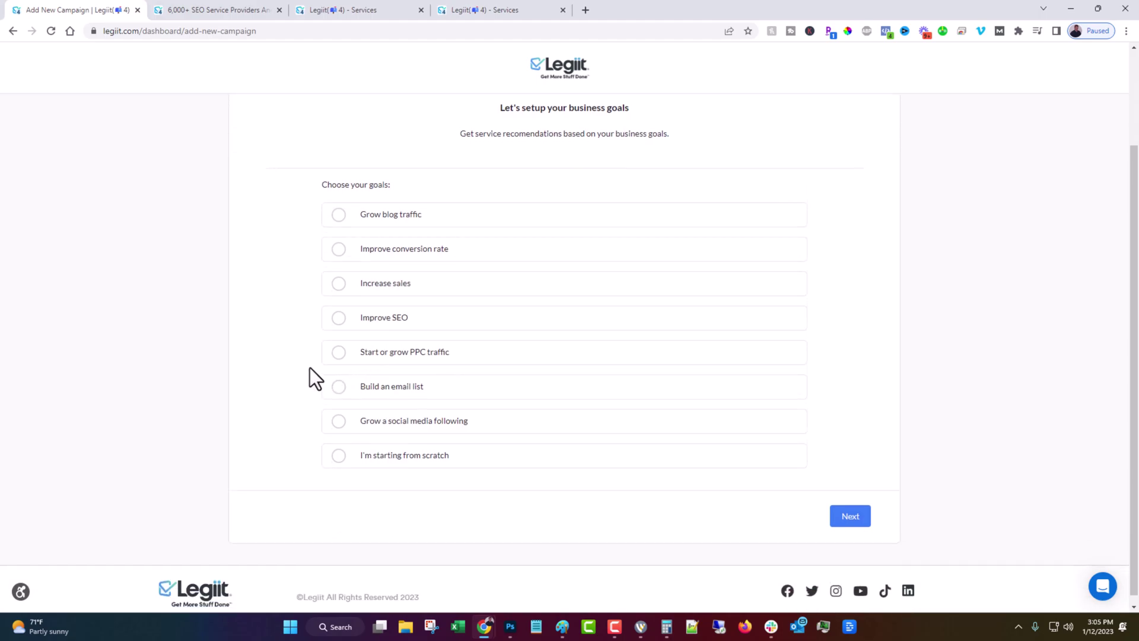
click(338, 321)
Step: Finish the wizard and generate the new campaign's first page speed report
click(847, 522)
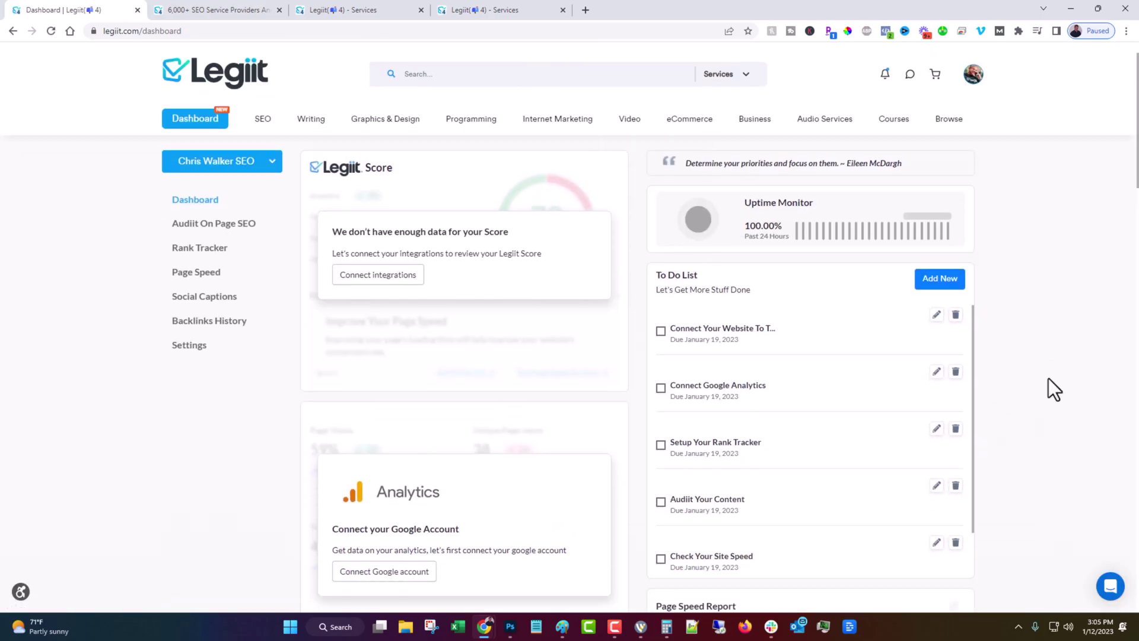
scroll(1048, 379, down, 2)
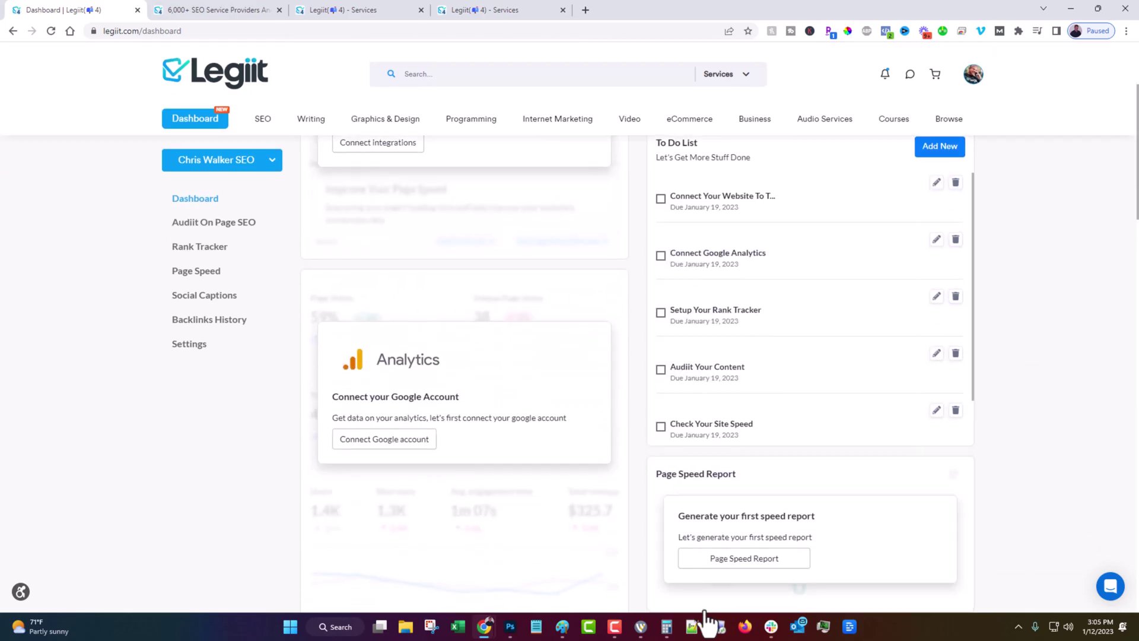
click(733, 560)
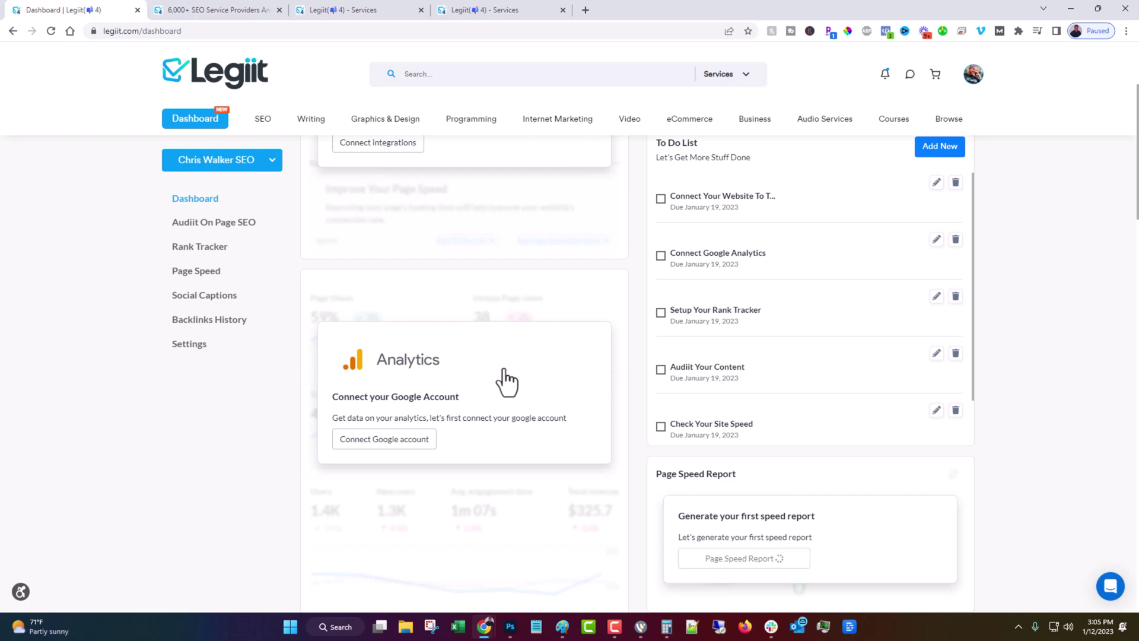
Step: Tick the 'Connect Your Website To...' to-do as completed
scroll(506, 383, up, 1)
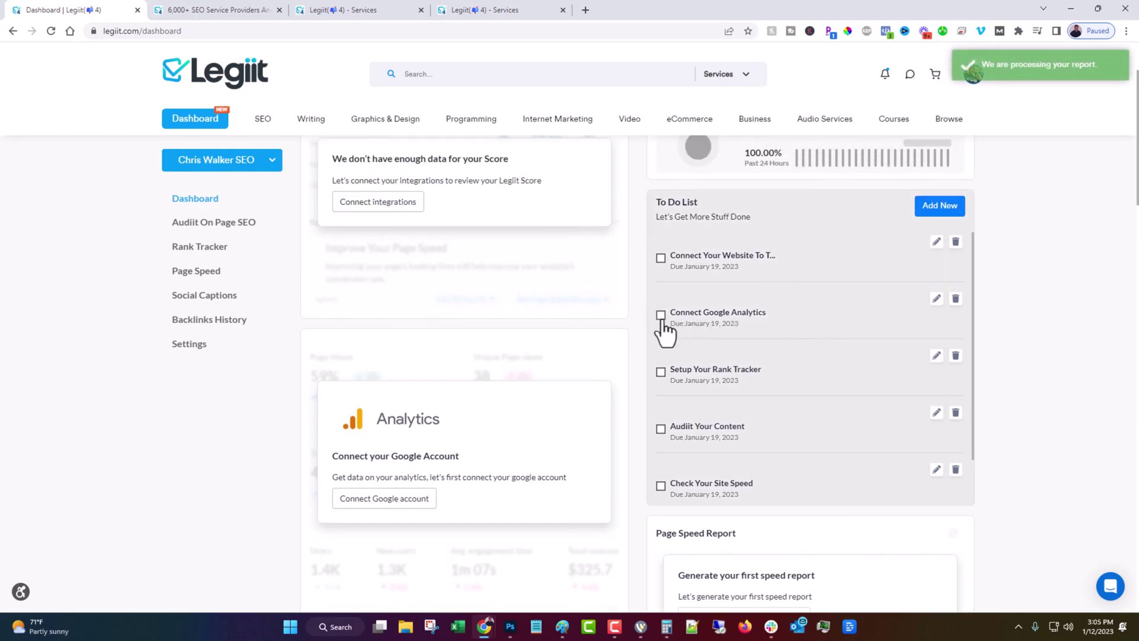
scroll(718, 366, down, 1)
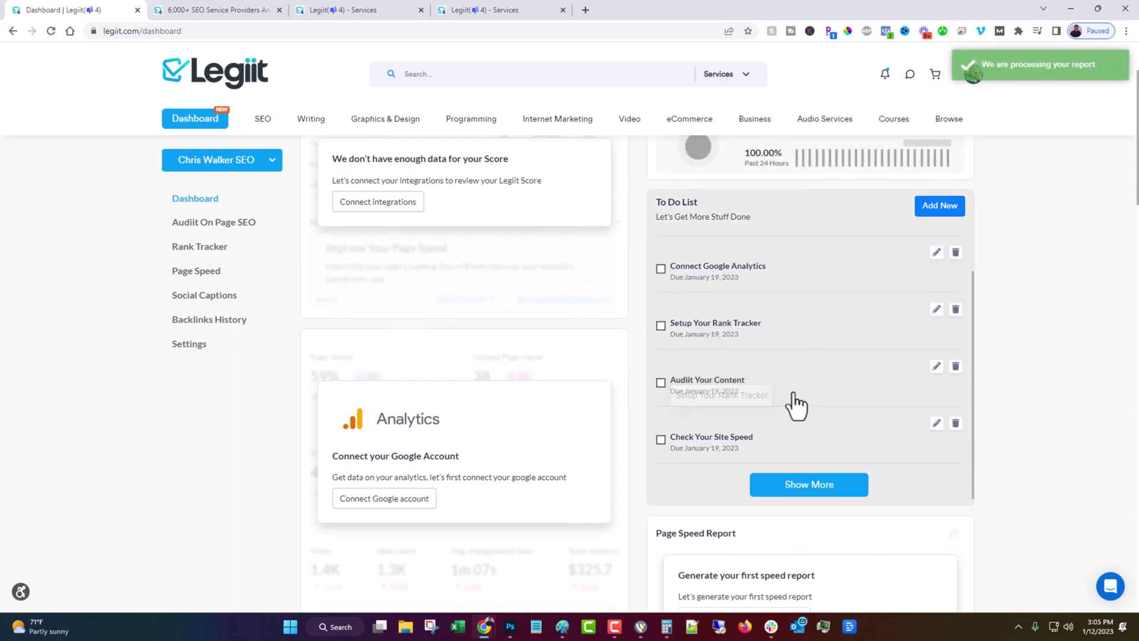
scroll(795, 403, up, 1)
scroll(795, 404, down, 1)
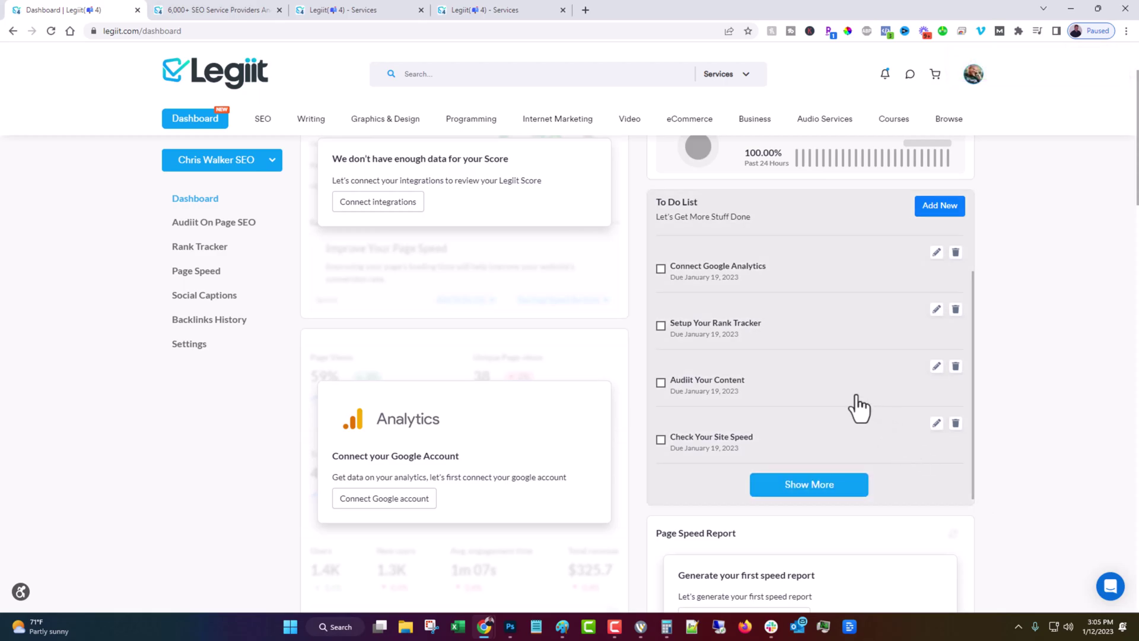
scroll(801, 374, up, 1)
click(661, 258)
Step: Scroll through the new campaign dashboard and back to the top
scroll(796, 427, down, 1)
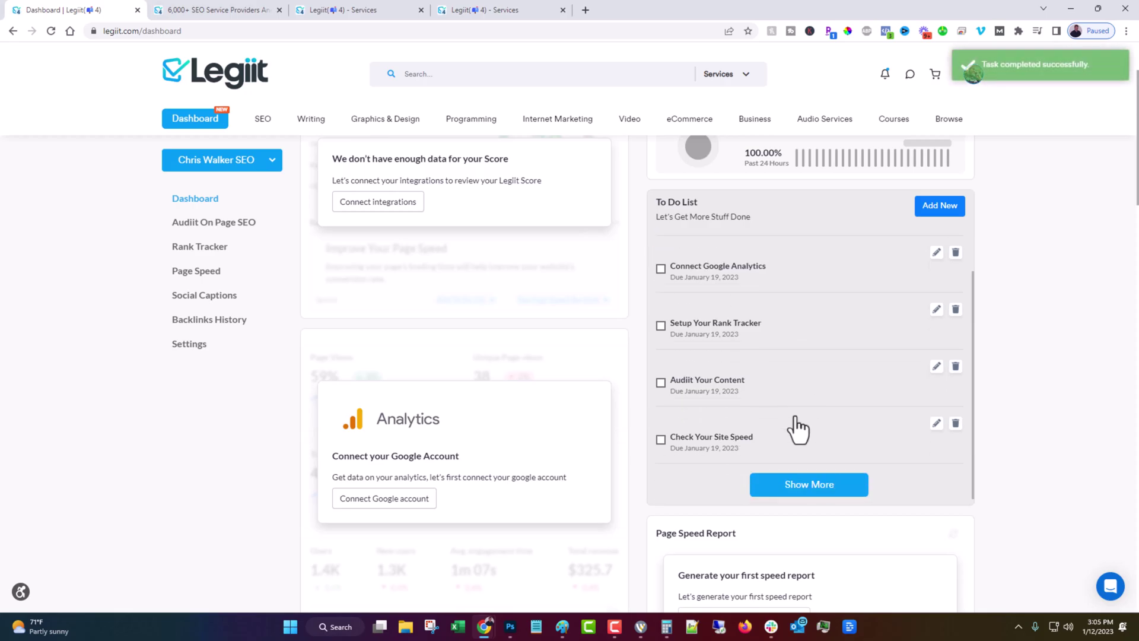
scroll(591, 422, down, 5)
scroll(702, 366, down, 2)
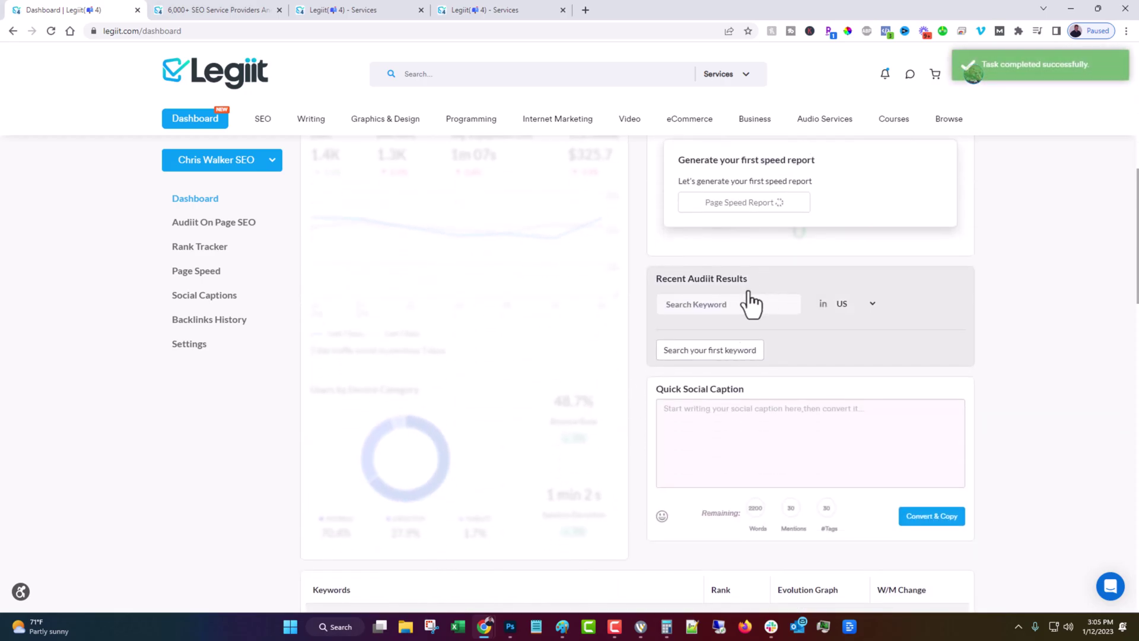
scroll(587, 366, down, 1)
scroll(646, 411, down, 2)
scroll(686, 425, down, 3)
scroll(682, 425, up, 1)
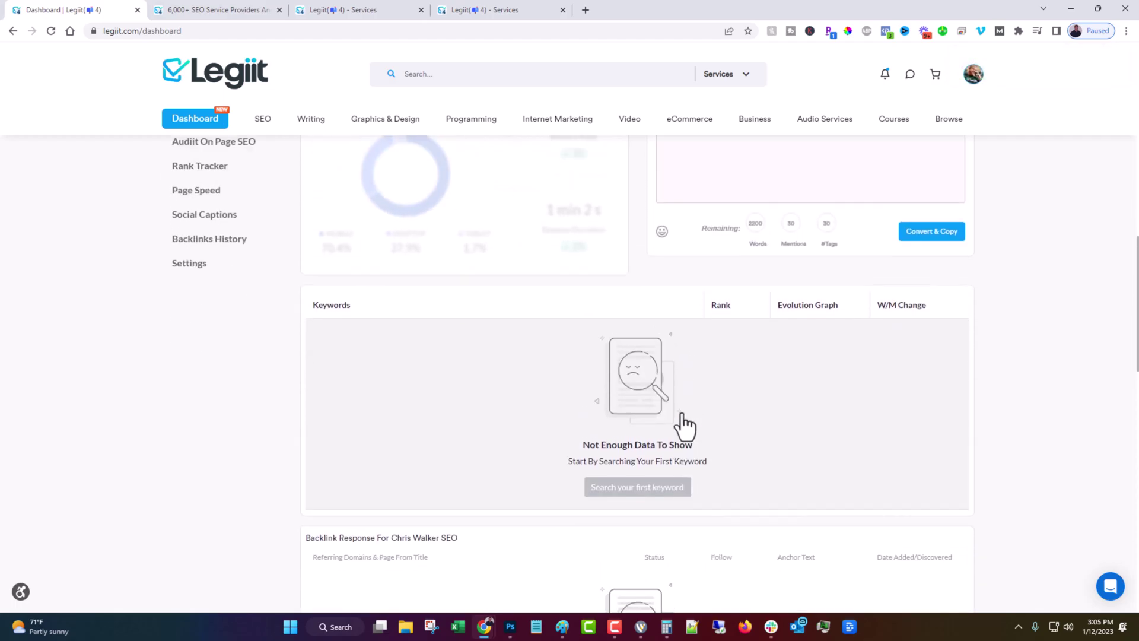
scroll(653, 415, up, 4)
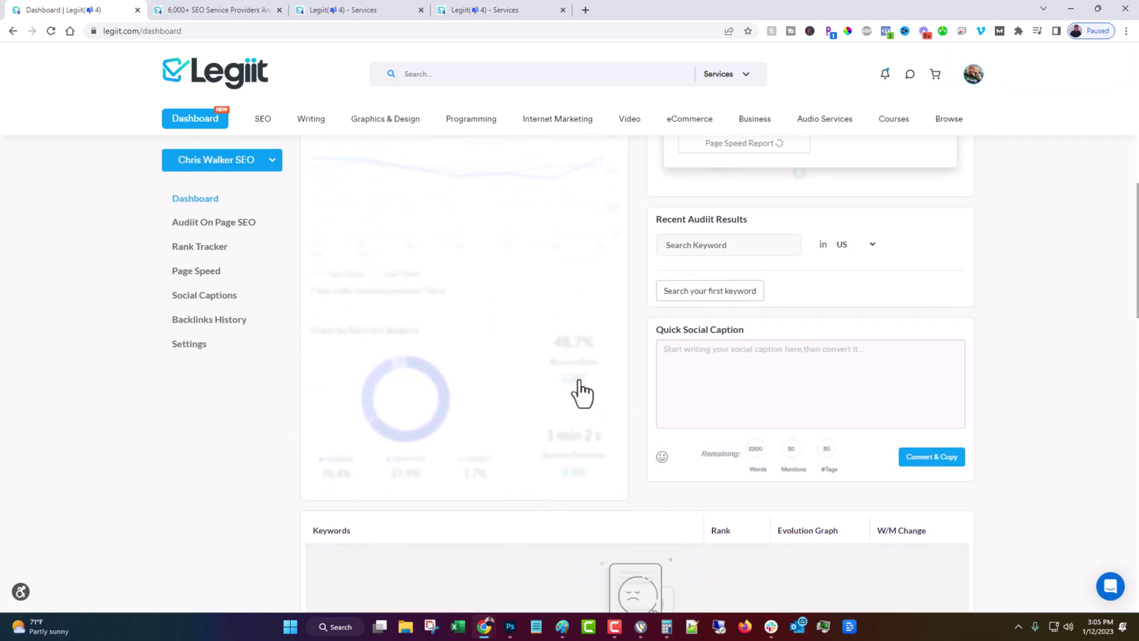
scroll(801, 403, up, 1)
scroll(805, 358, up, 2)
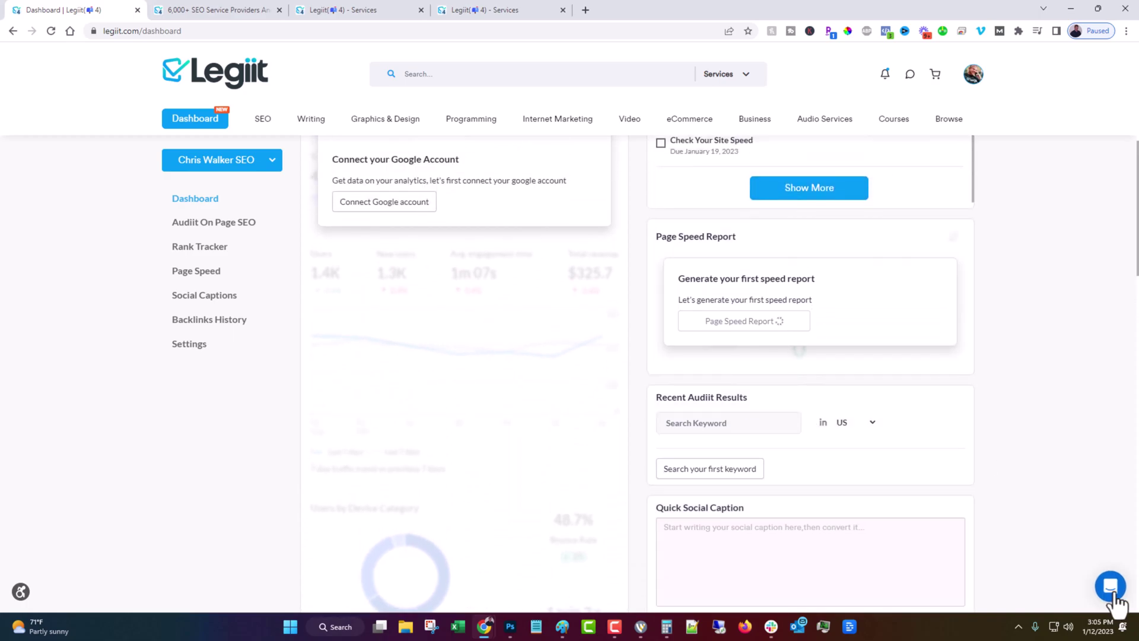
scroll(362, 376, up, 3)
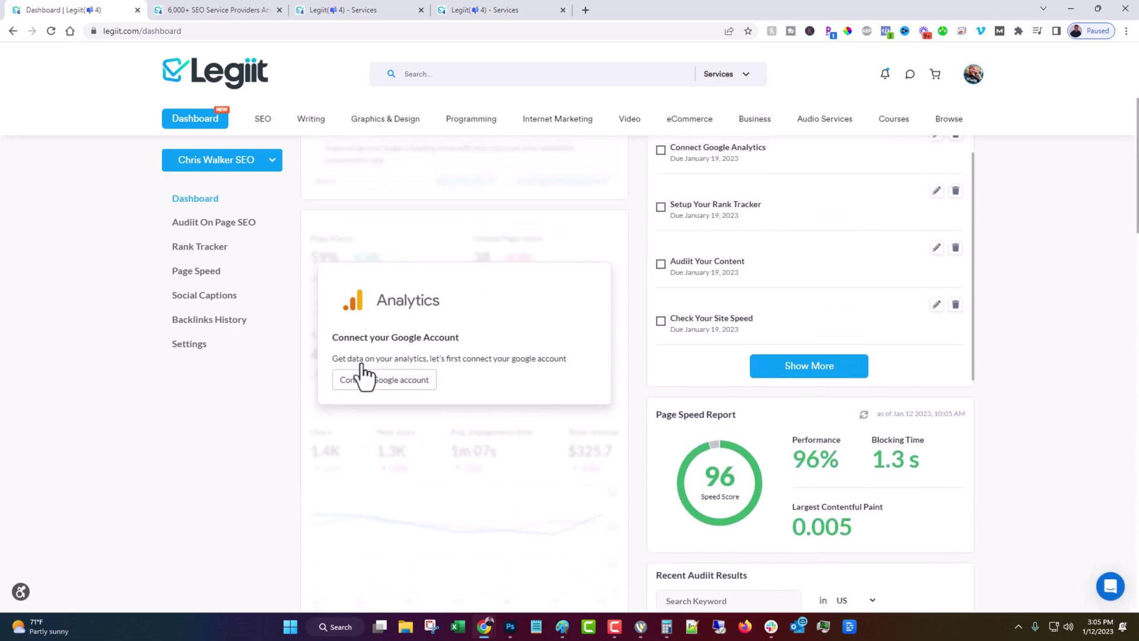
scroll(362, 376, up, 3)
scroll(344, 344, up, 1)
Step: Switch to Superstar SEO, view the list of all campaigns, then return to Chris Walker SEO
click(217, 208)
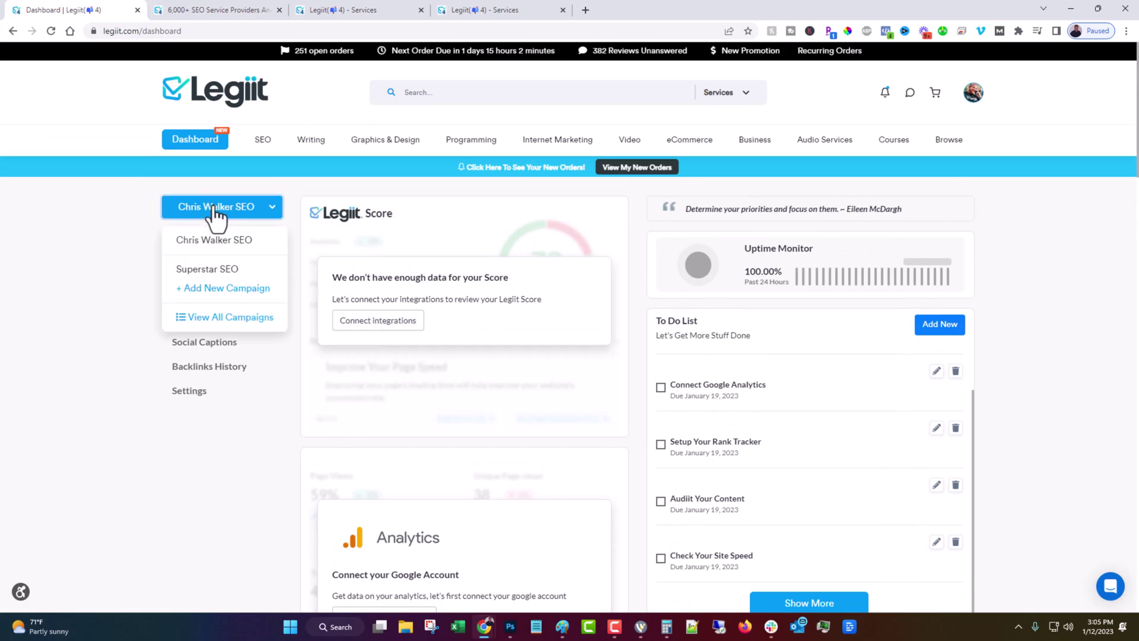
click(193, 270)
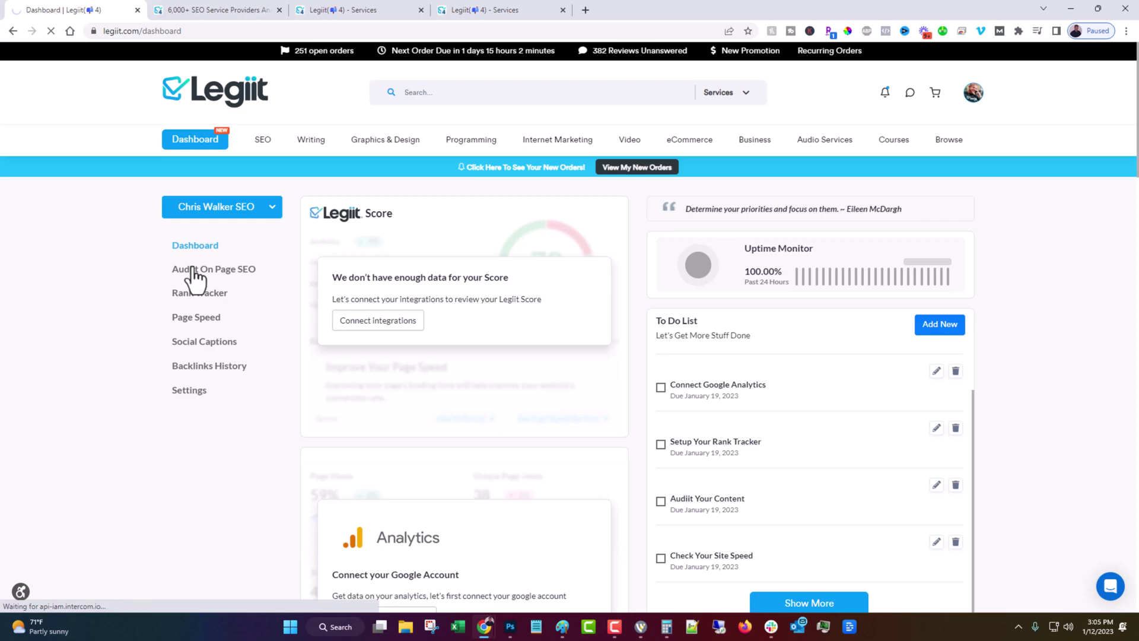
click(221, 208)
click(206, 319)
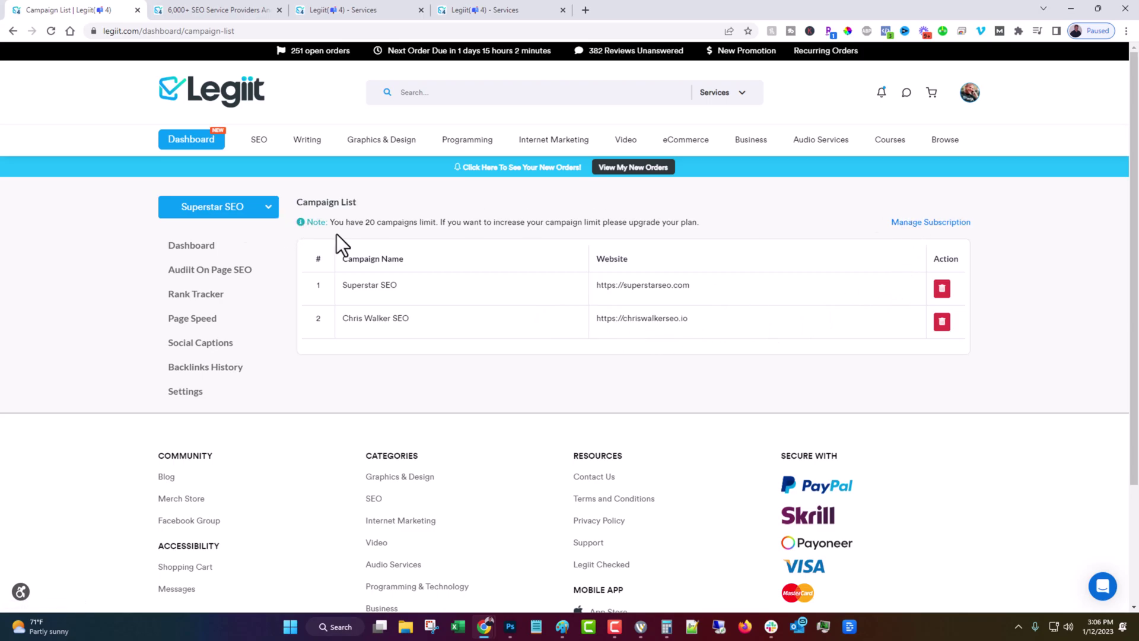
click(243, 229)
click(221, 271)
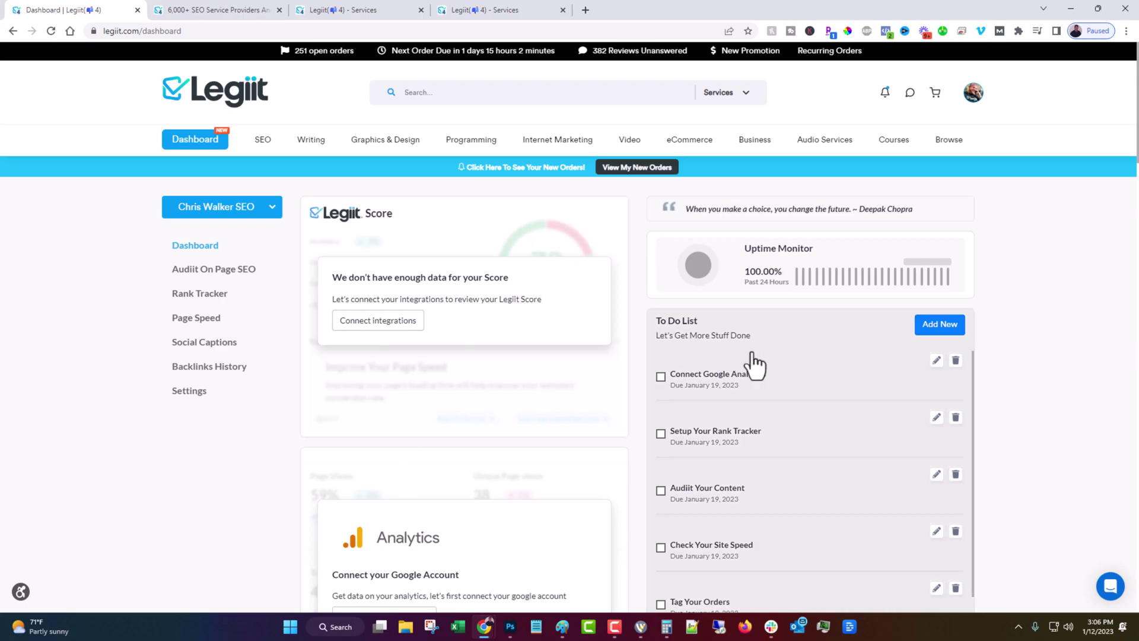
Step: Scroll through the Chris Walker SEO dashboard to review its stats
scroll(1087, 460, down, 3)
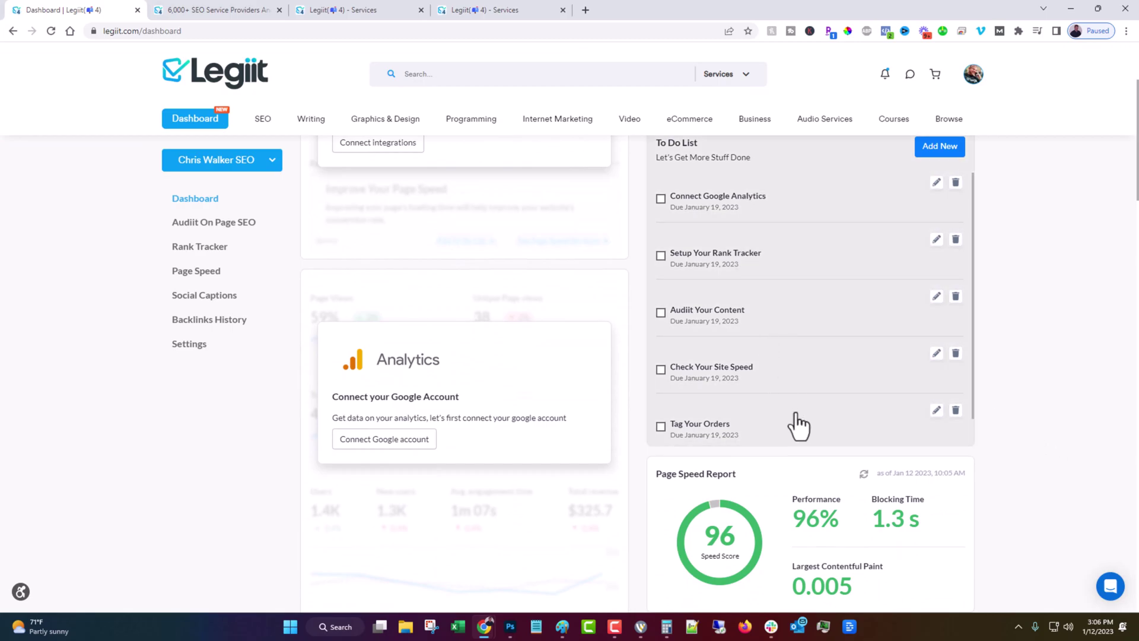
scroll(517, 344, down, 3)
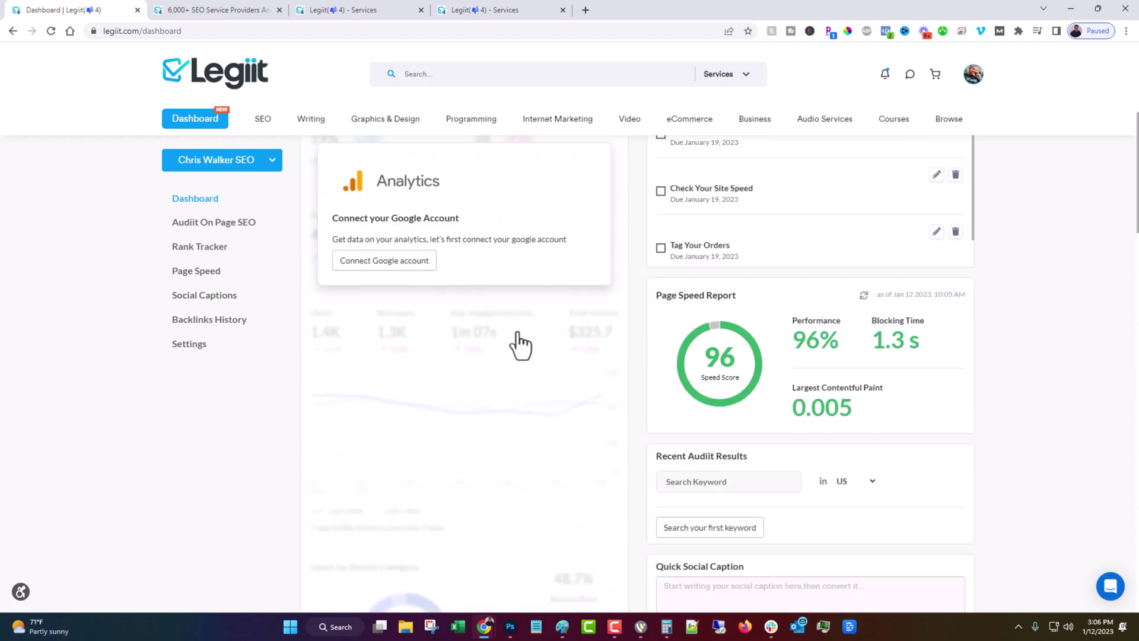
scroll(518, 356, down, 3)
scroll(507, 350, down, 4)
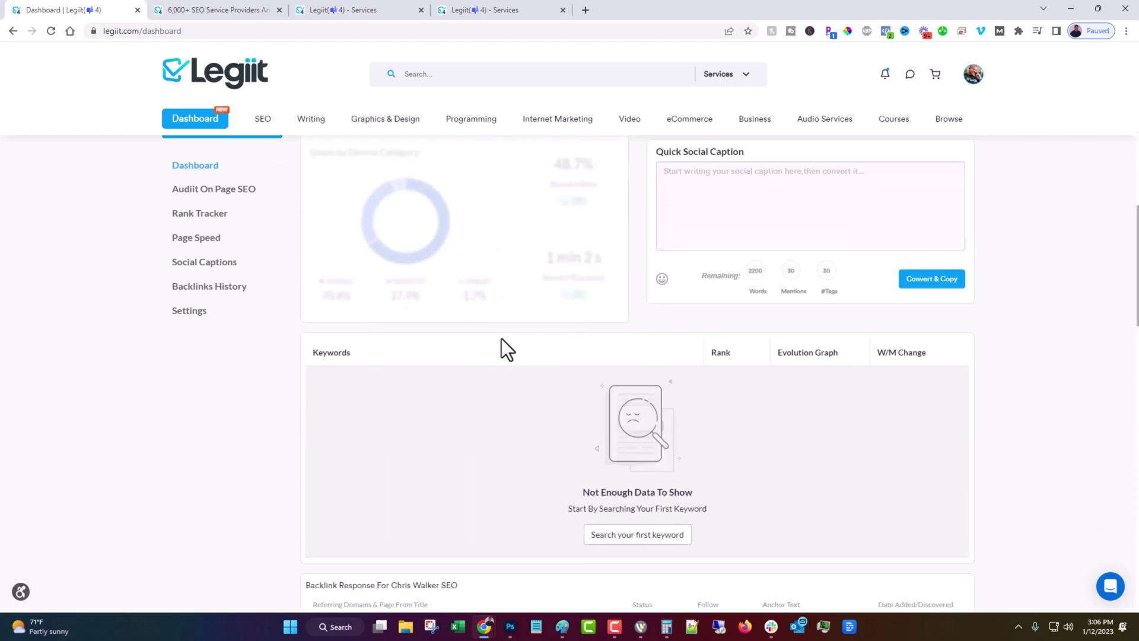
scroll(460, 368, up, 6)
scroll(475, 379, up, 4)
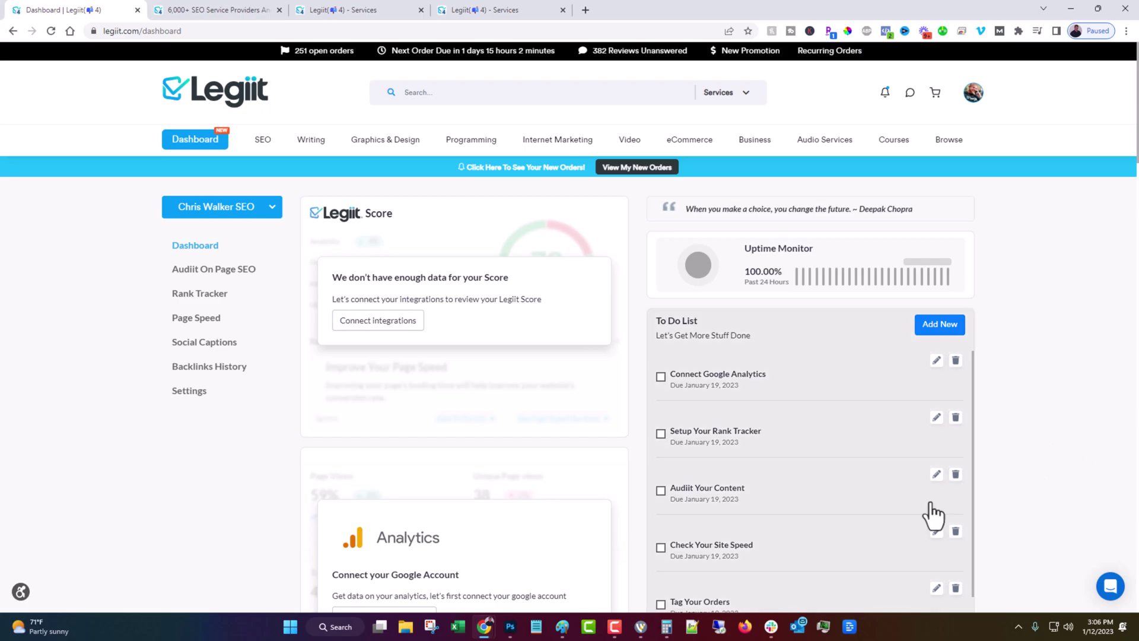
Step: Switch to Superstar SEO, showing its 74.36 score and 88 page speed
click(229, 209)
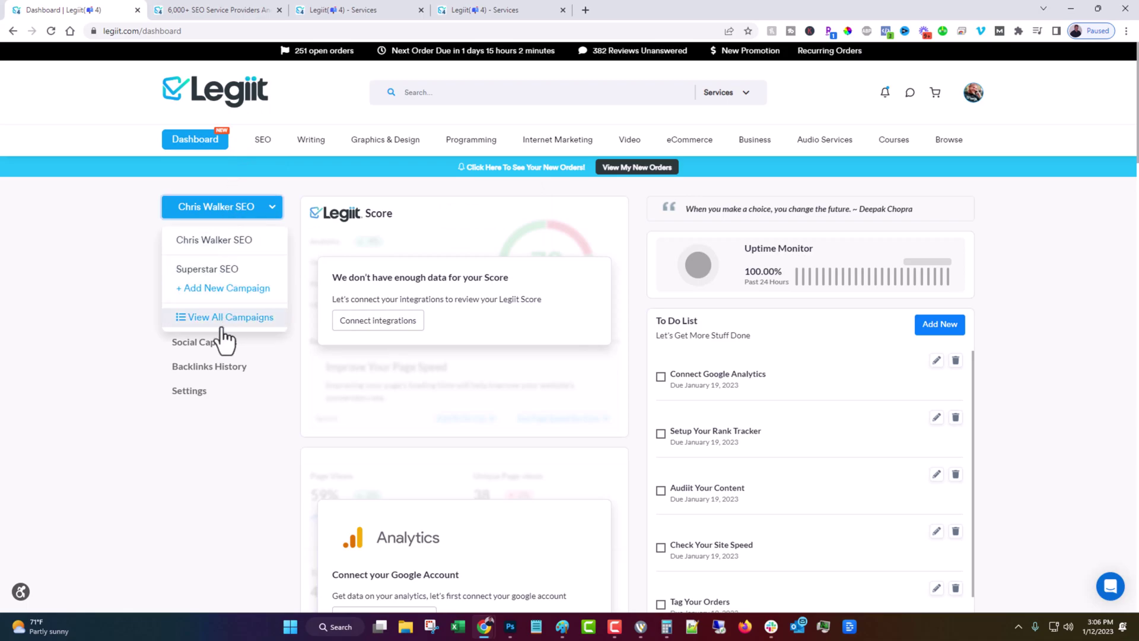
click(74, 304)
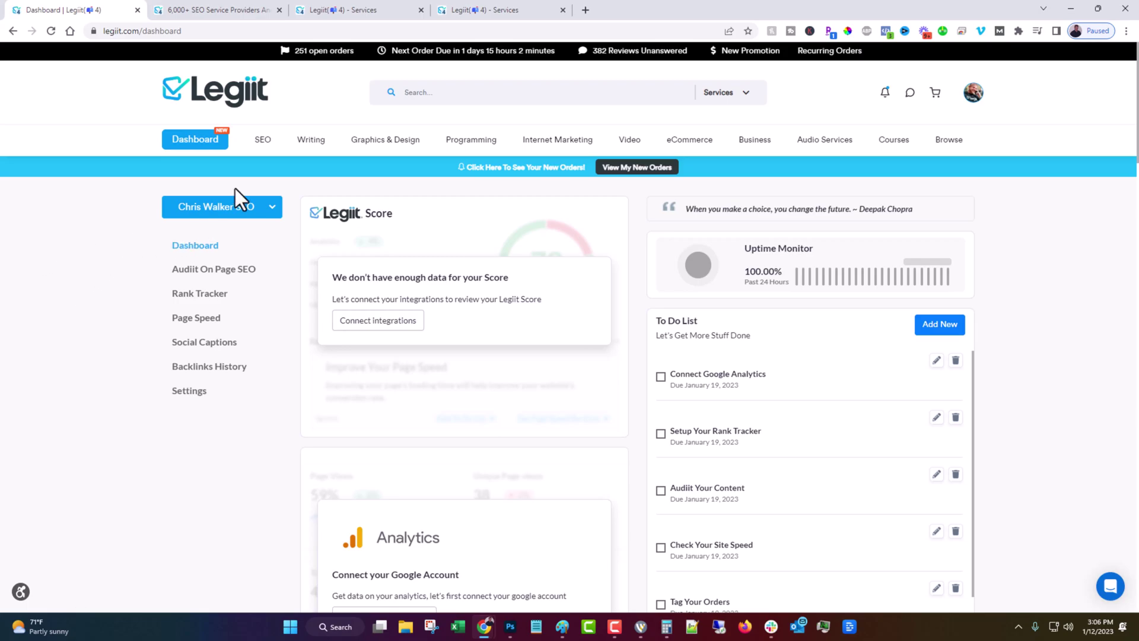
click(197, 214)
click(196, 266)
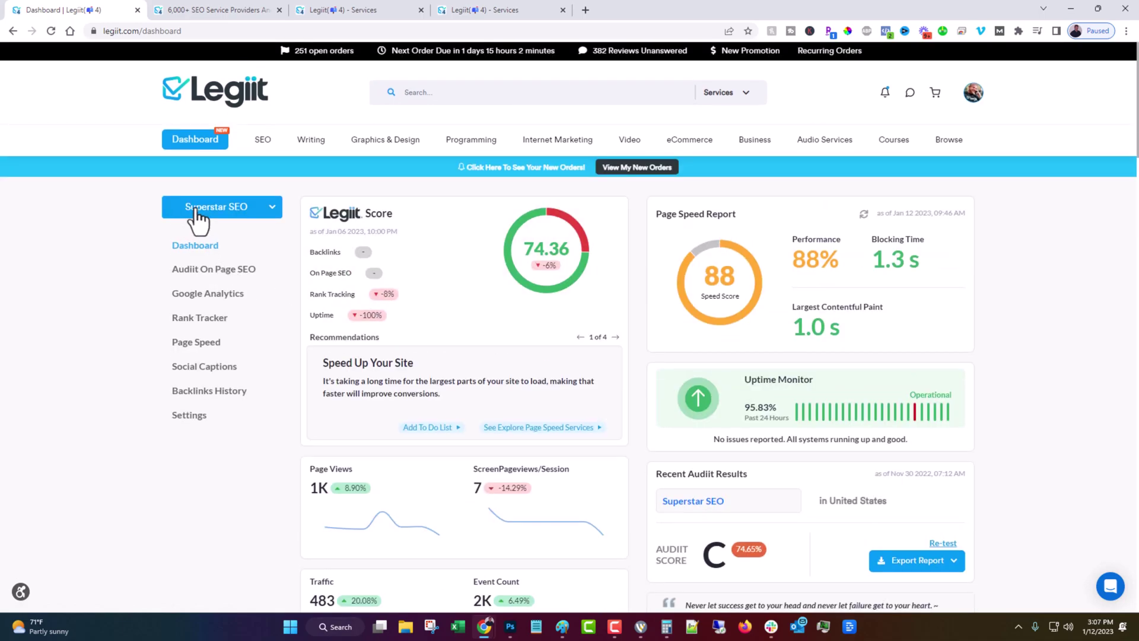
Step: Reach the pricing page for Free, Legiit Plus ($27) and Agency ($99) via View All Campaigns and Manage Subscription
click(200, 214)
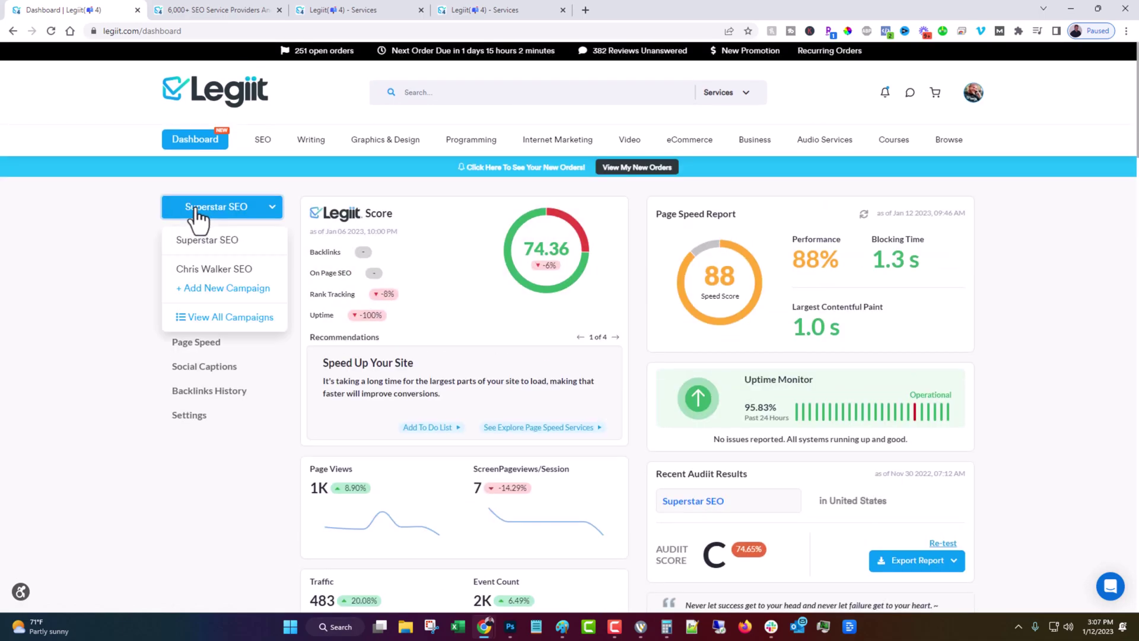
click(201, 324)
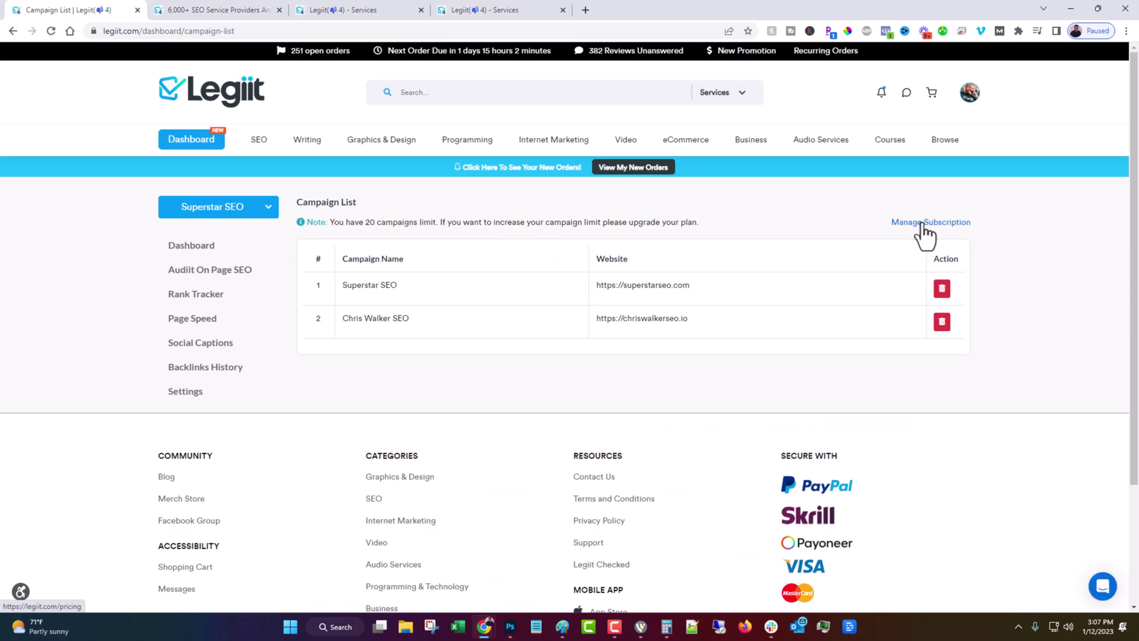
click(922, 226)
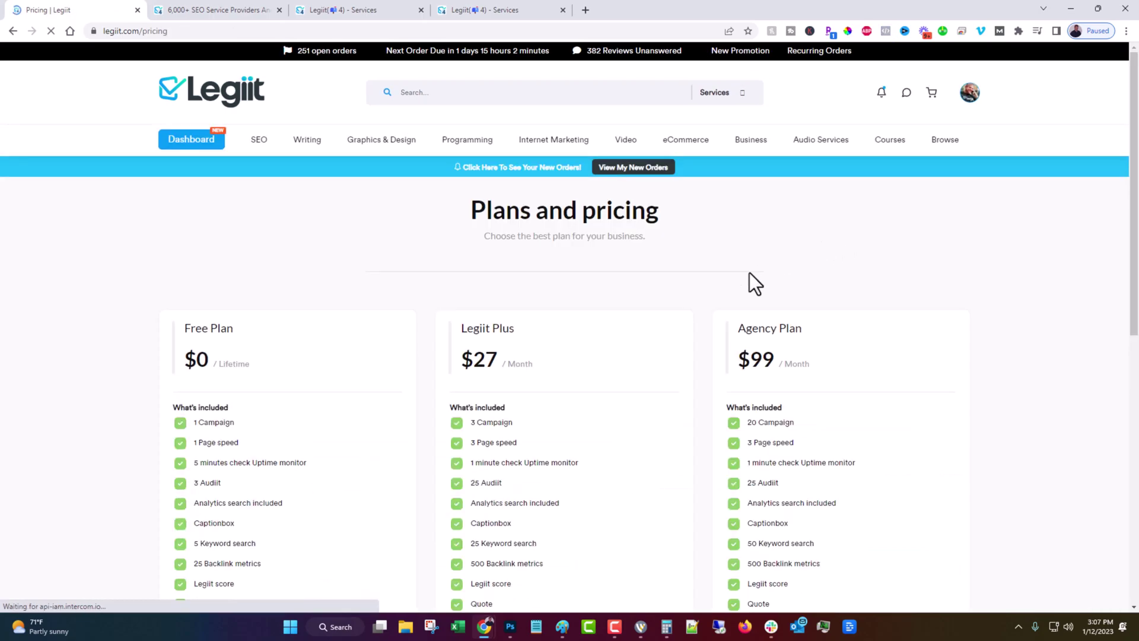
scroll(563, 323, down, 3)
scroll(564, 323, up, 2)
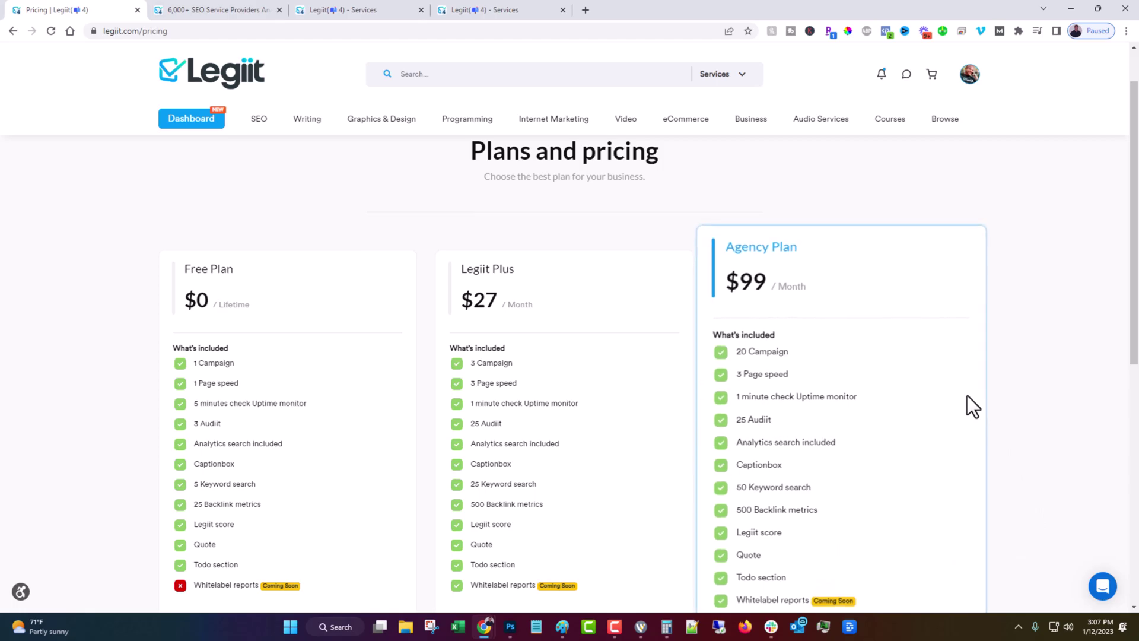
scroll(962, 416, down, 1)
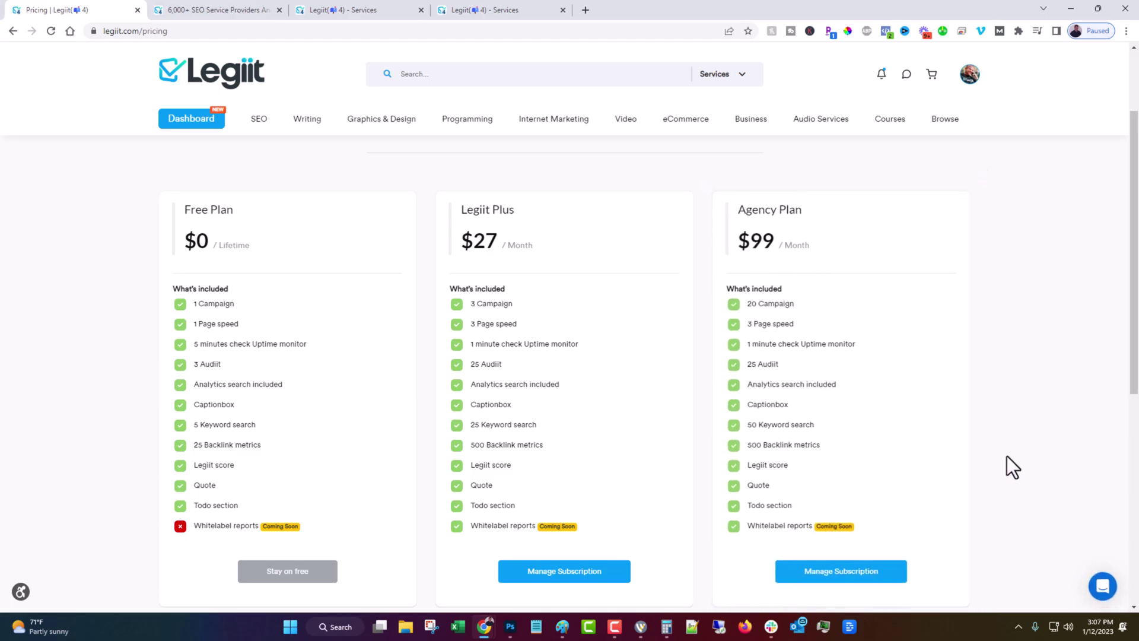
Step: Return to the Superstar SEO campaign dashboard from the top navigation bar
click(186, 122)
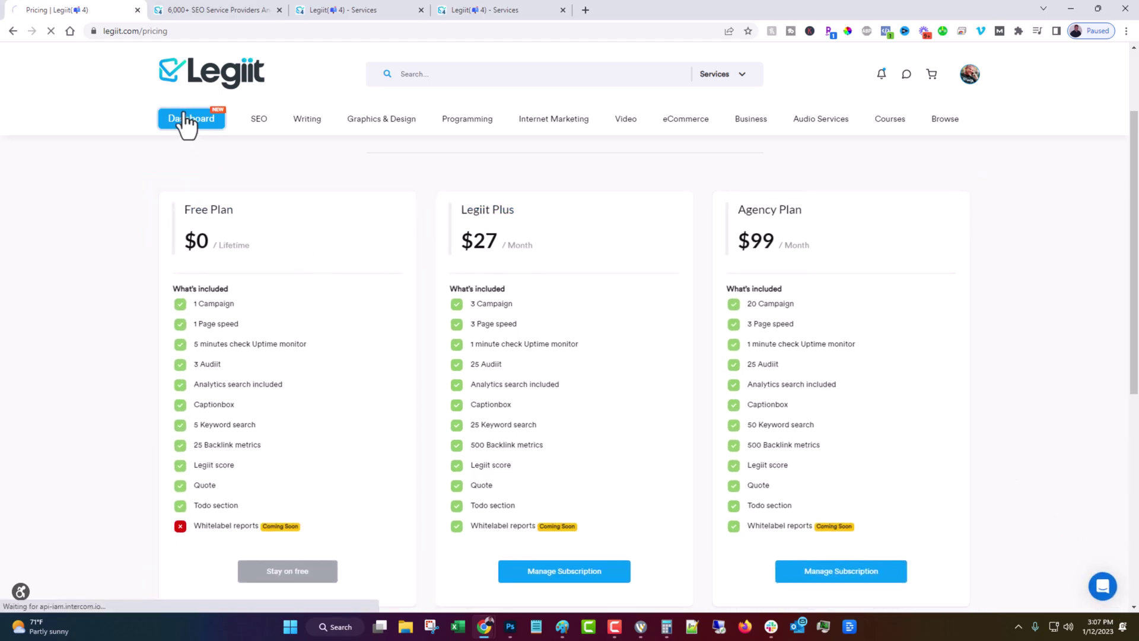